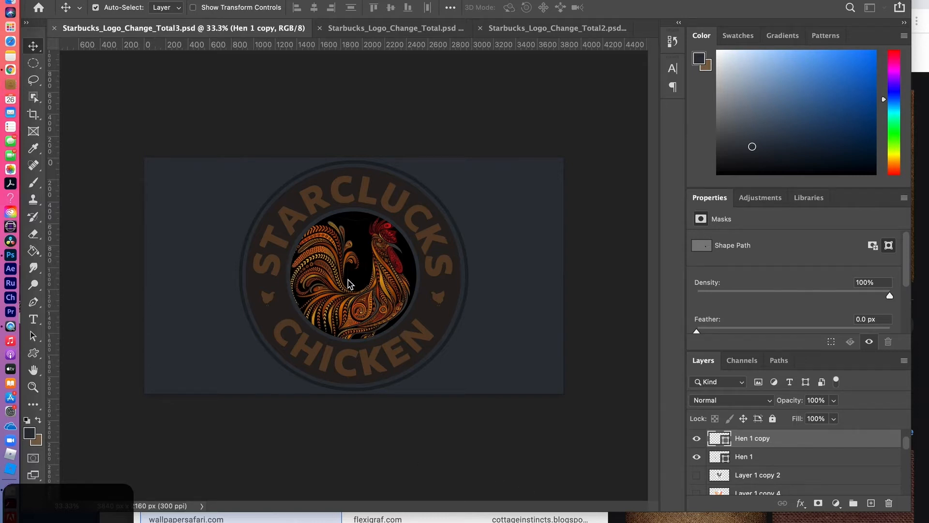
- Compare the logo versions in the three open Starbucks_Logo_Change documents
left_click(374, 30)
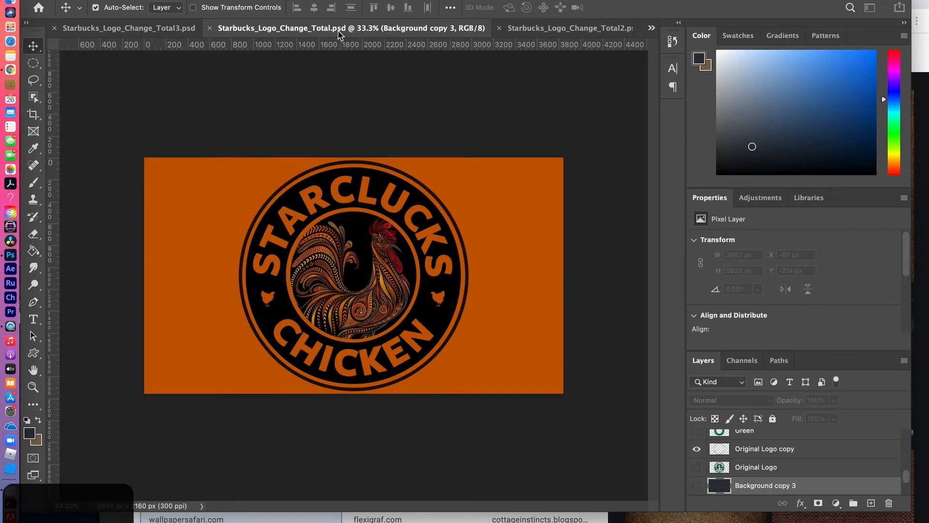
left_click(162, 30)
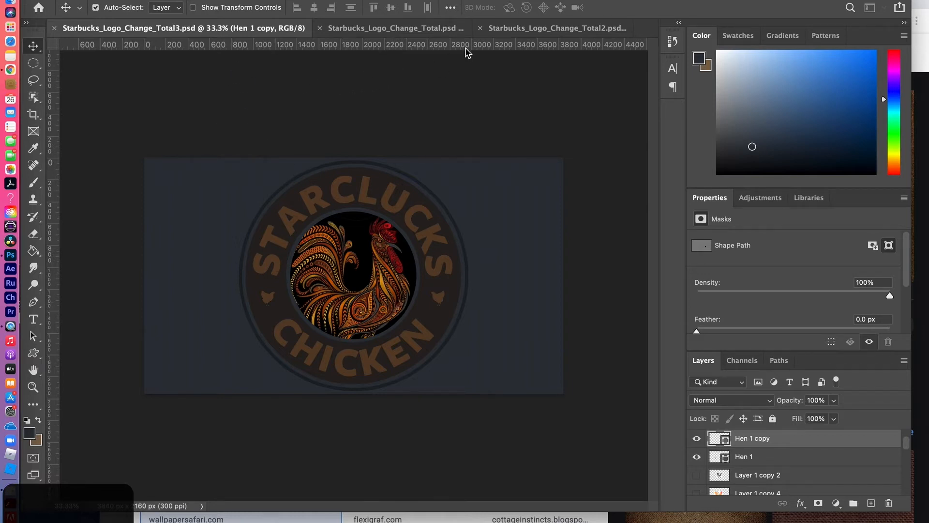
left_click(531, 29)
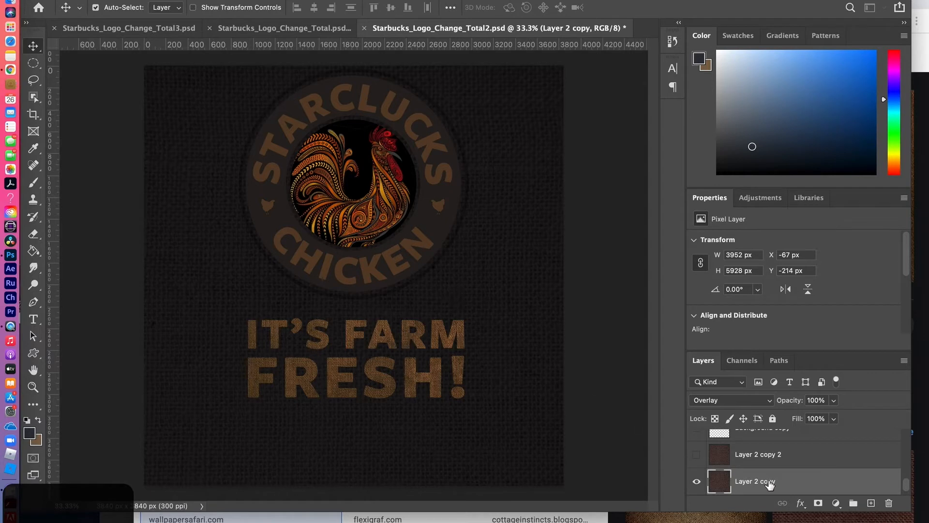
- Examine the Overlay burlap texture on Layer 2 copy in Starbucks_Logo_Change_Total2.psd and compare that design with Starbucks_Logo_Change_Total3.psd
scroll(773, 485, "down", 1)
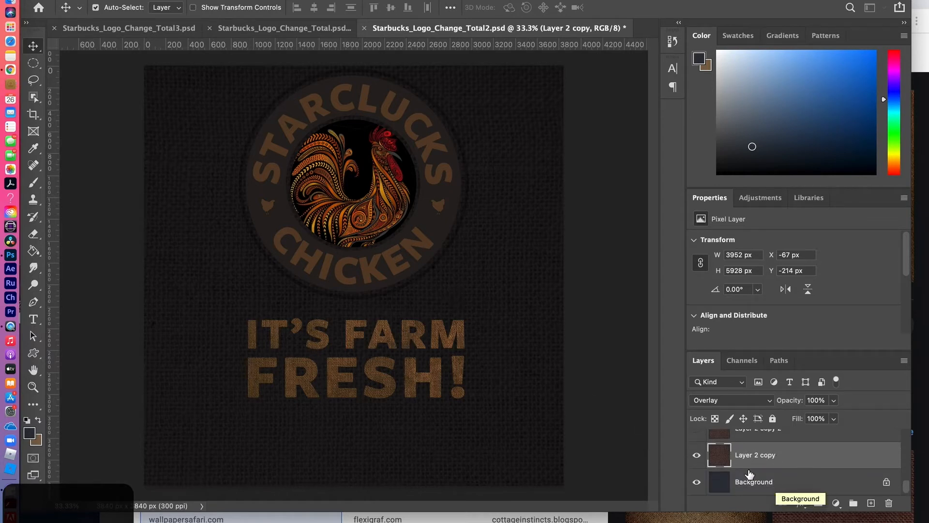
left_click(768, 402)
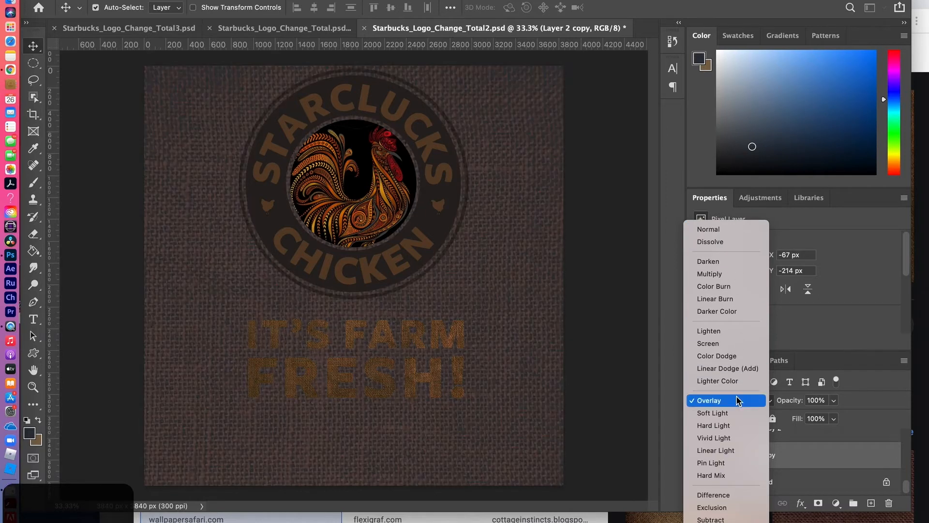
left_click(715, 401)
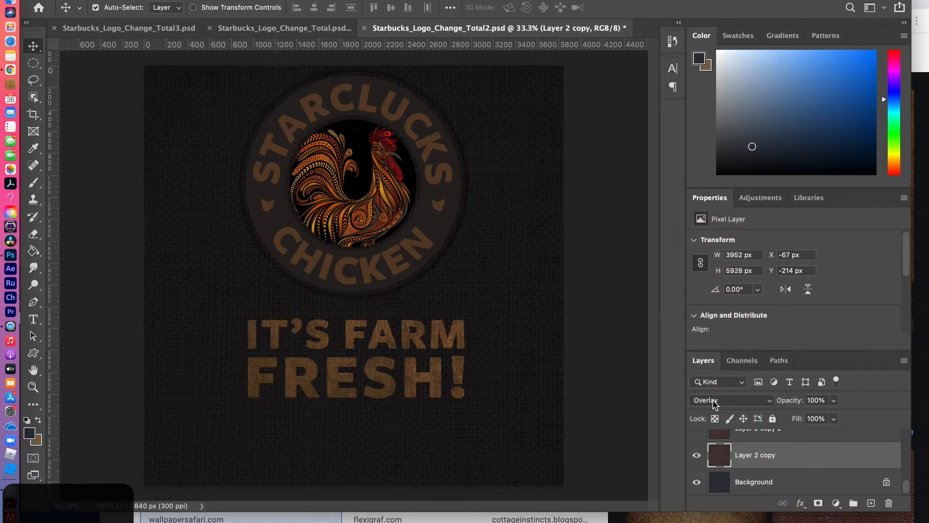
left_click(697, 457)
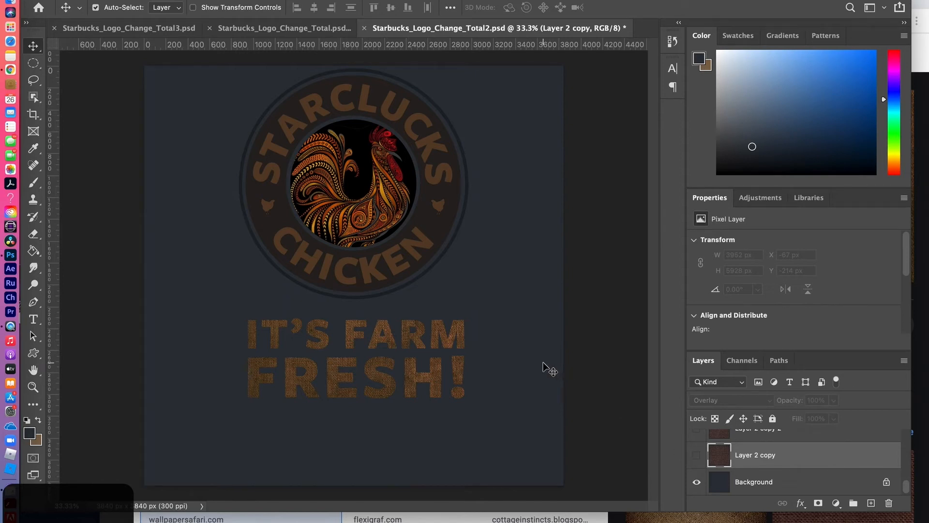
left_click(697, 456)
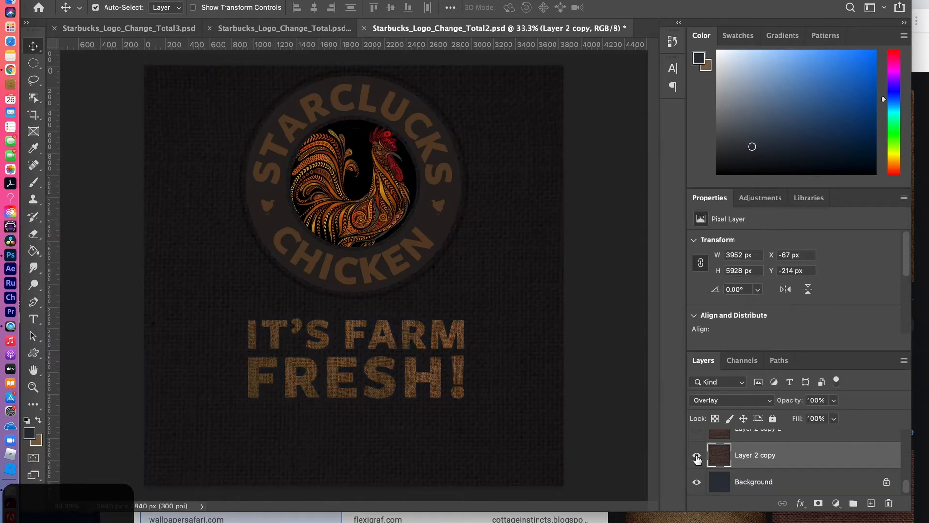
left_click(697, 457)
left_click(697, 457)
left_click(138, 31)
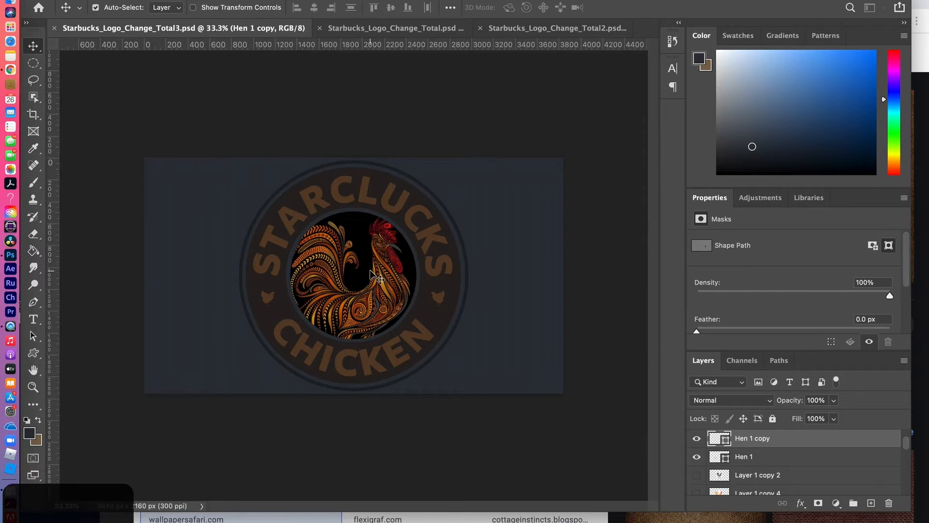
left_click(533, 30)
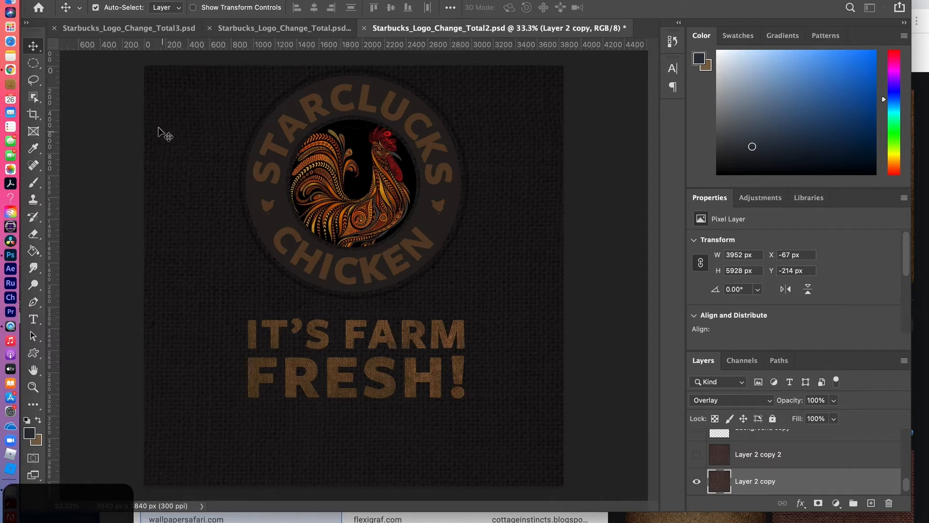
- Set a new canvas height of 3840 pixels, anchored at the top centre, for Starbucks_Logo_Change_Total3.psd
left_click(105, 30)
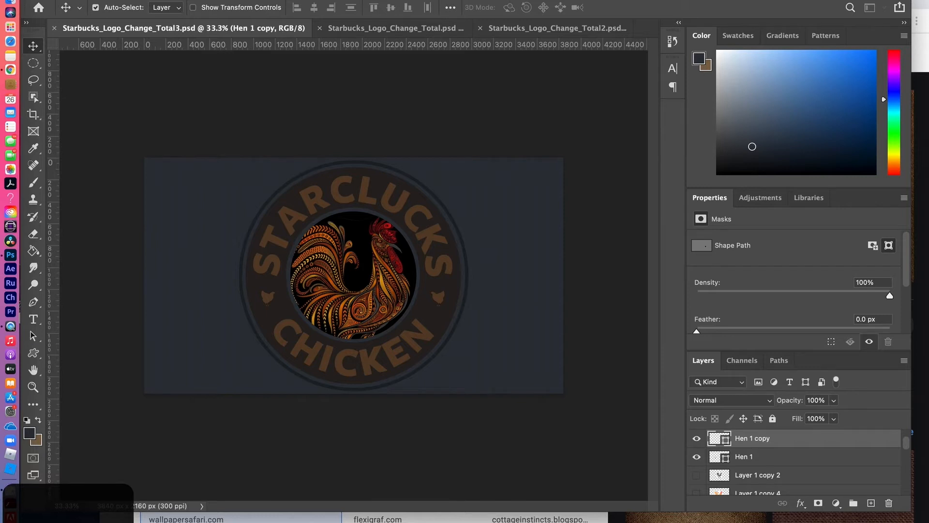
left_click(155, 0)
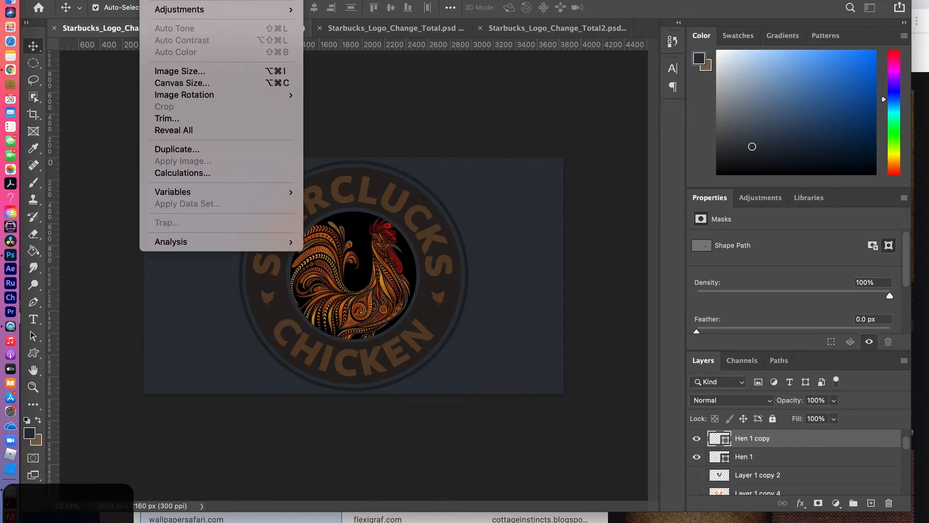
left_click(183, 84)
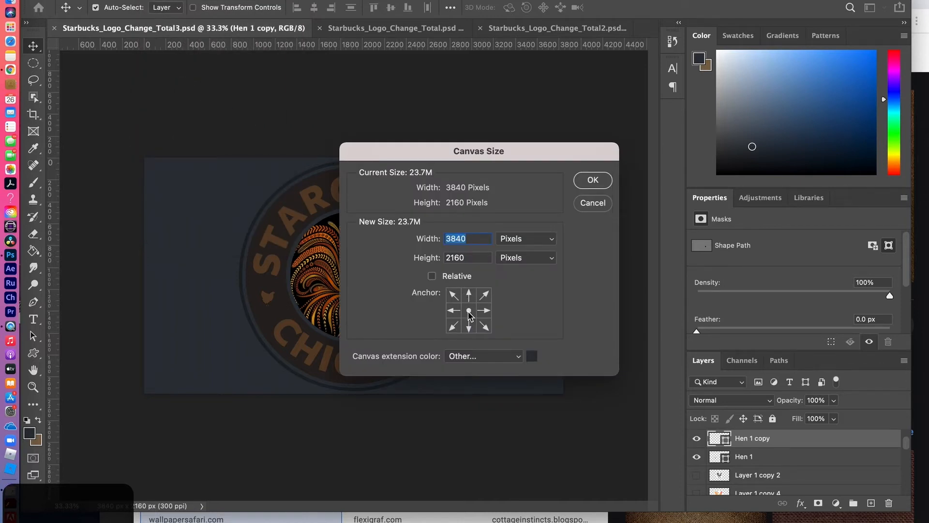
left_click(469, 296)
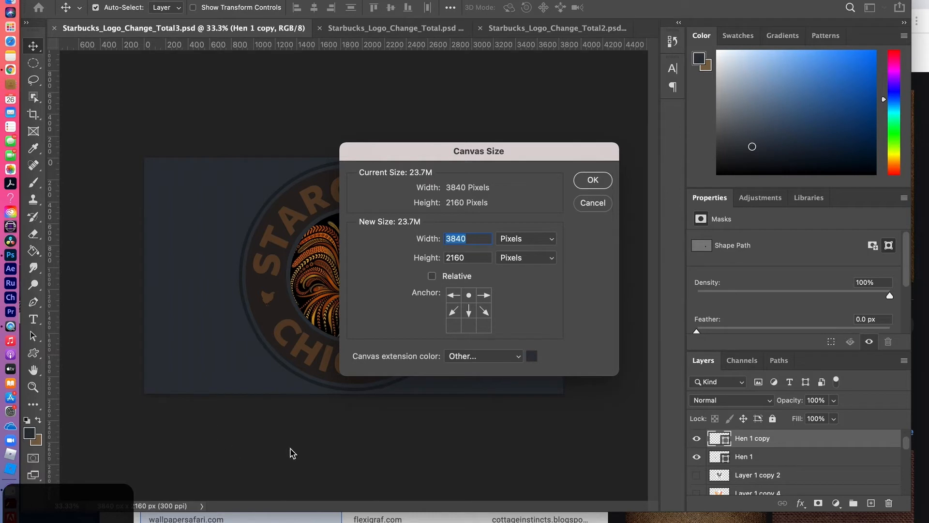
left_click(469, 258)
left_click_drag(469, 258, 438, 256)
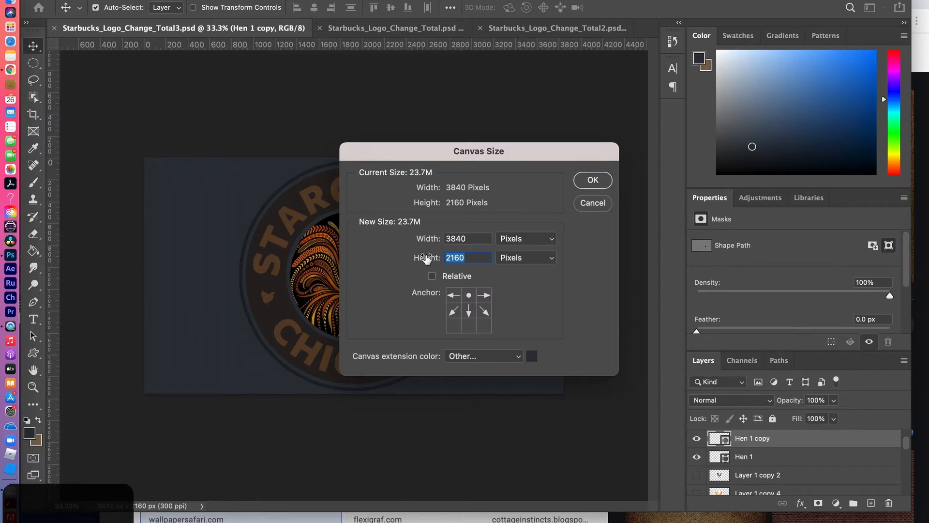
type("3840")
- Use the dark slate colour #2d333a as the canvas extension colour and apply the new canvas size
left_click(518, 358)
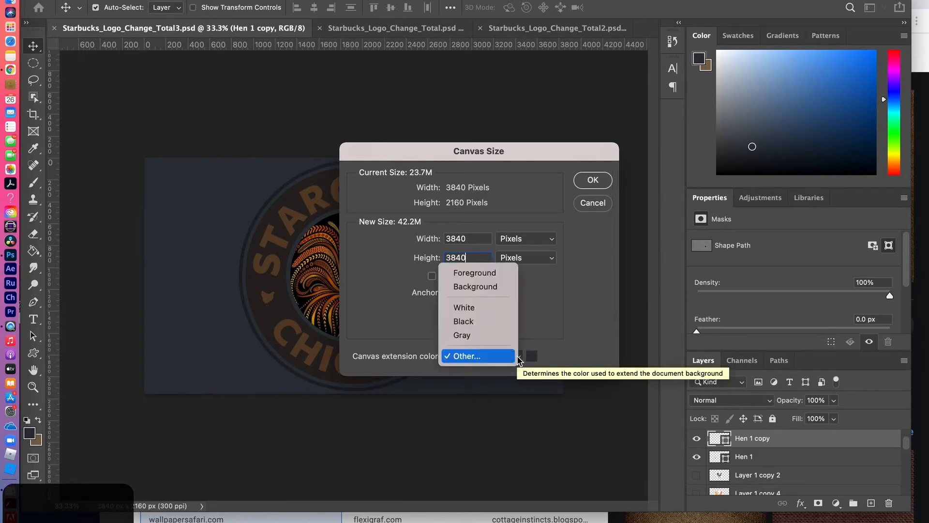
left_click(519, 361)
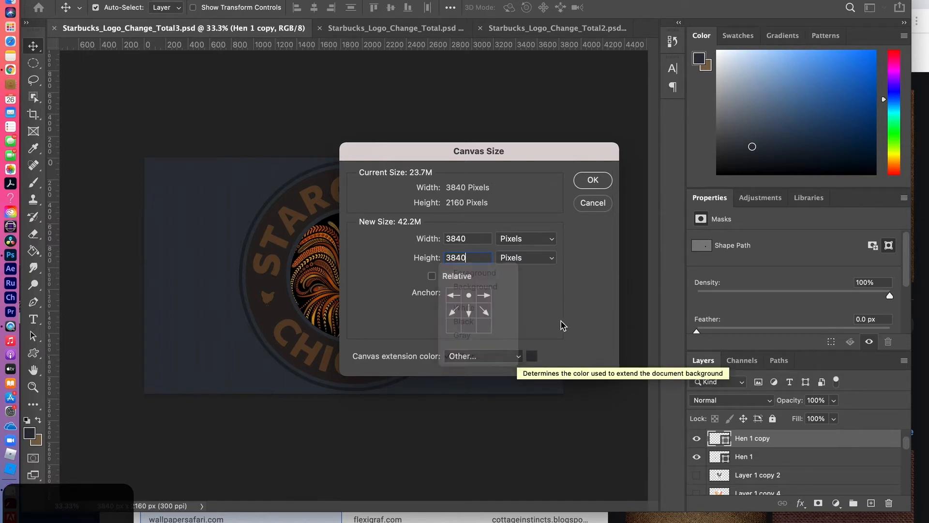
left_click(532, 361)
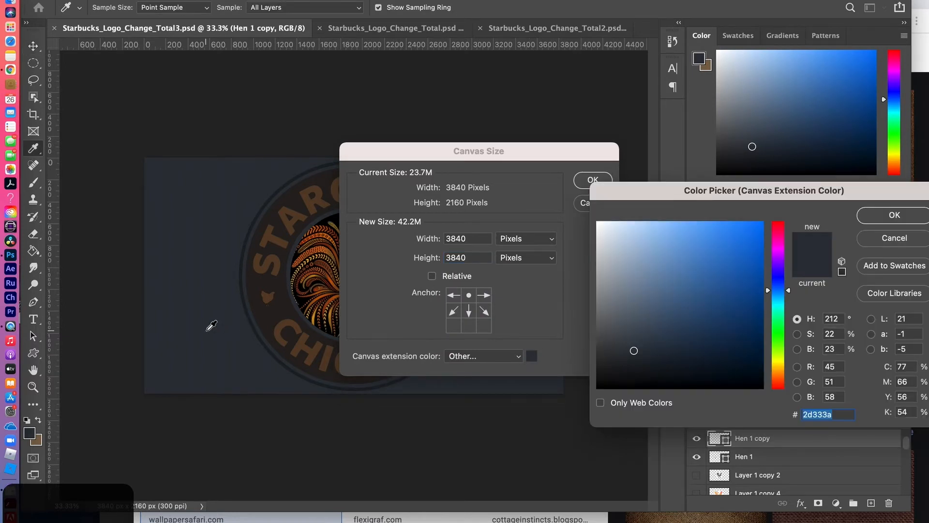
left_click(884, 213)
left_click(588, 186)
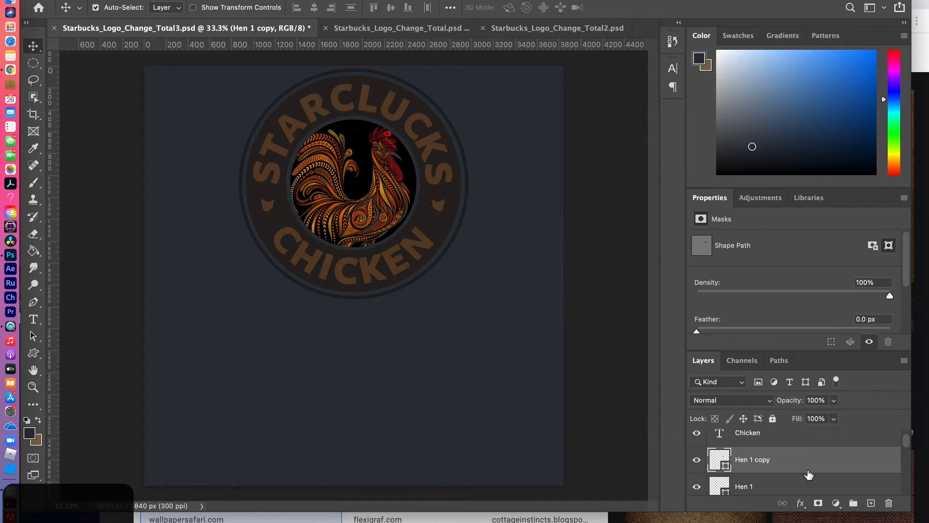
- Fill the locked Background layer with the foreground colour #2d333a
scroll(808, 474, "down", 10)
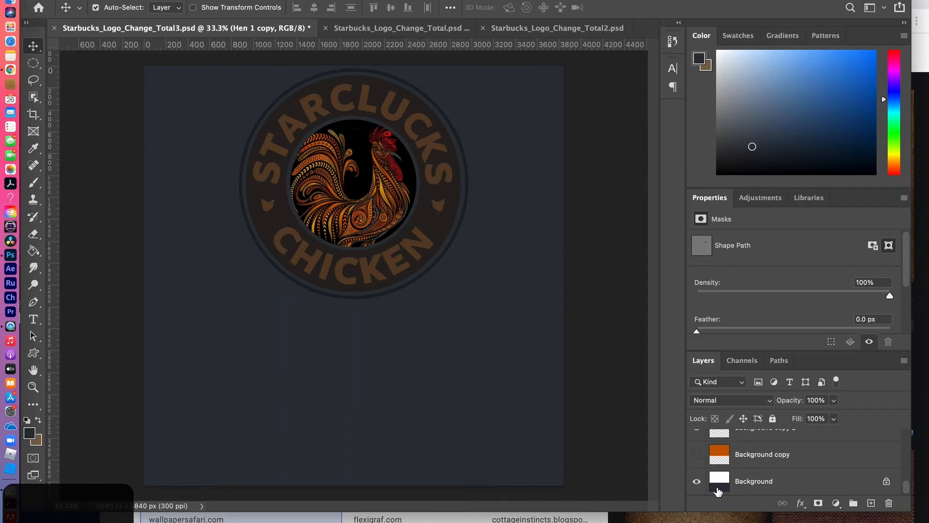
left_click(752, 481)
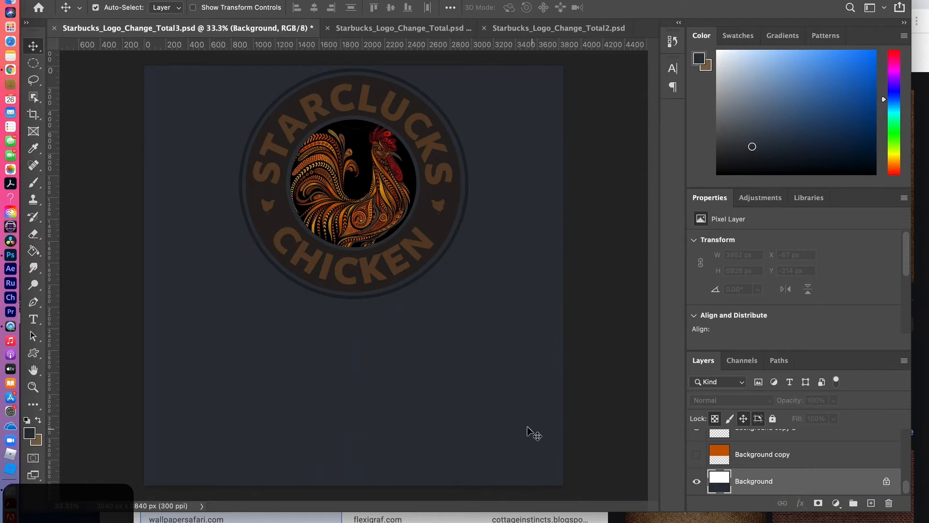
left_click(31, 437)
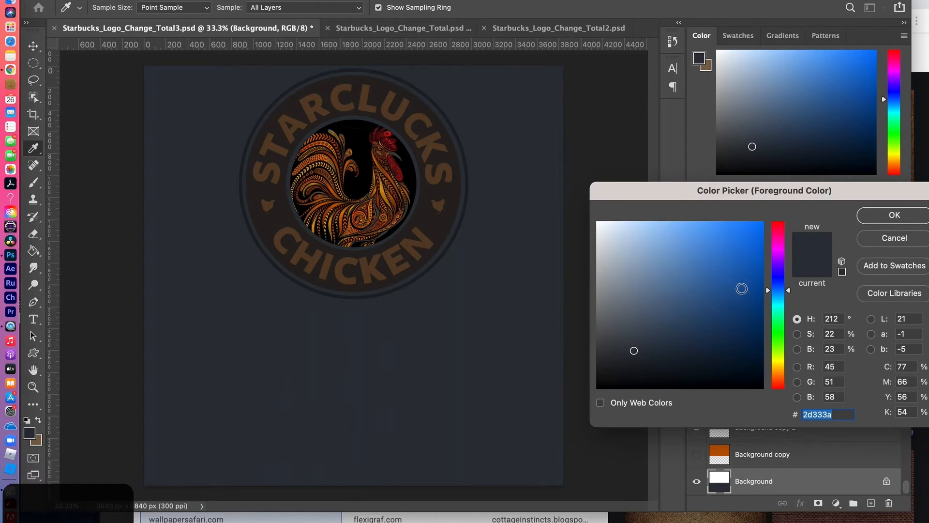
left_click(893, 218)
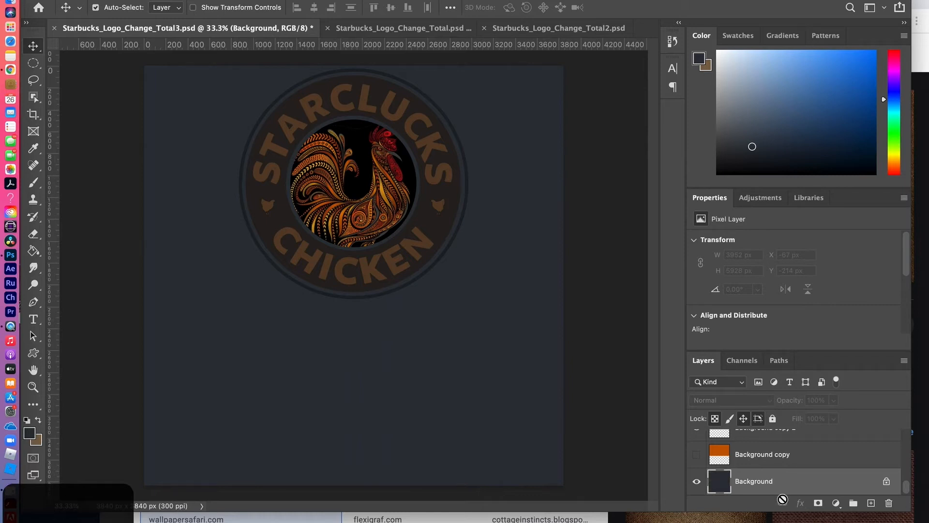
- Hide the Background copy 3 and Background copy 2 layers to check the filled Background beneath them
scroll(748, 486, "up", 1)
key("ctrl+j")
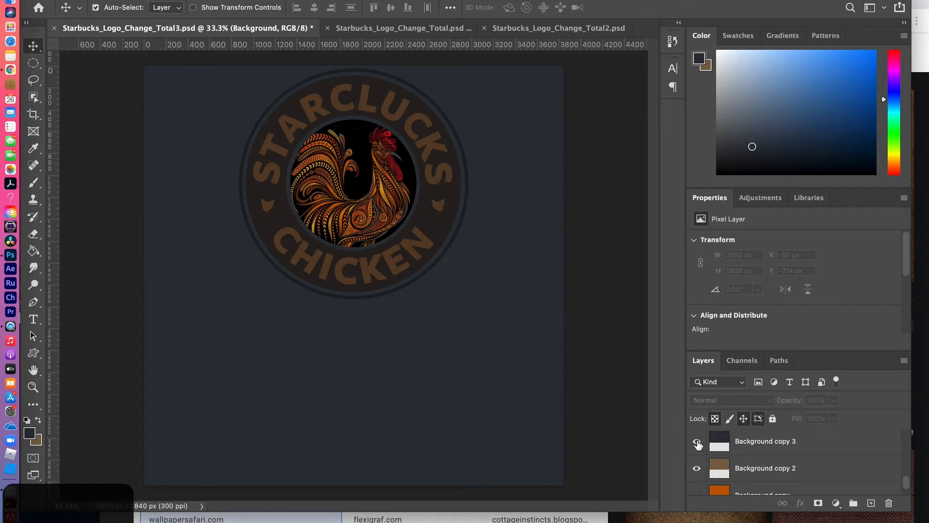
left_click(697, 442)
left_click(697, 468)
scroll(751, 486, "down", 2)
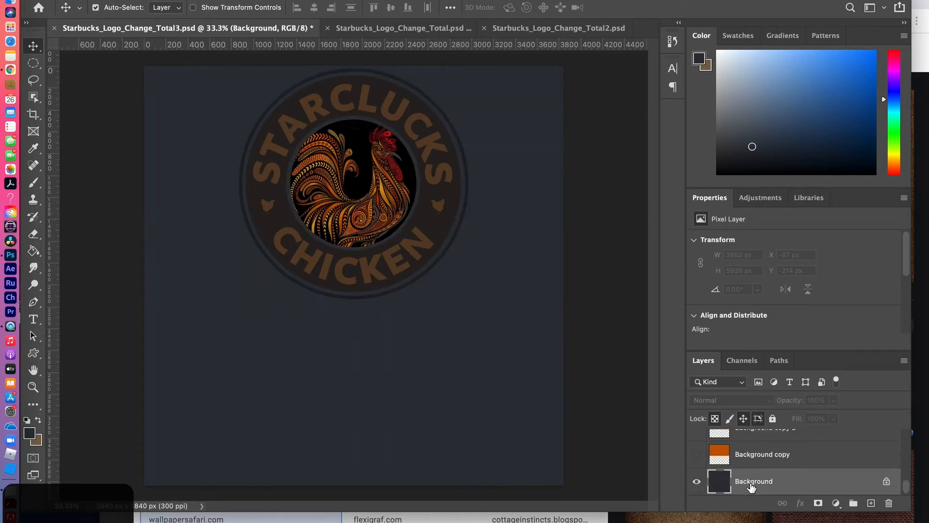
scroll(748, 476, "up", 2)
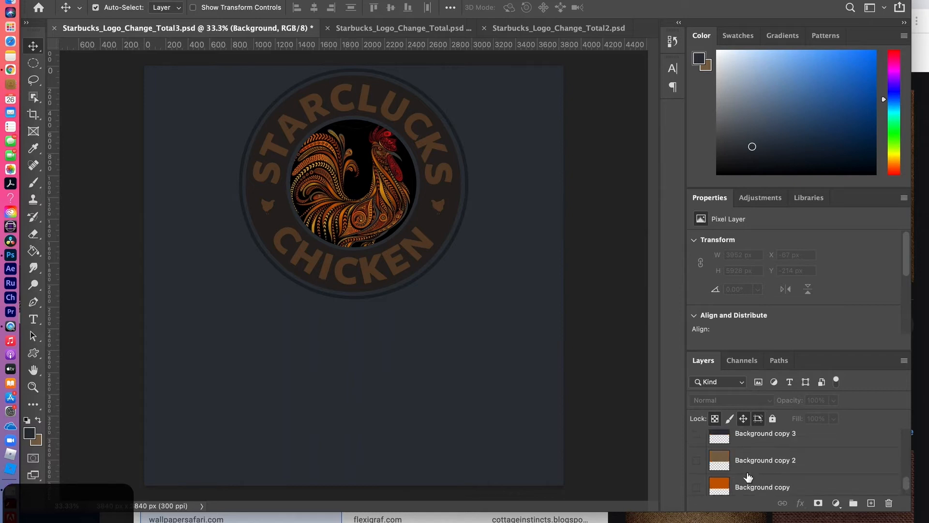
- Delete the Background copy 3, Background copy 2 and Background copy layers
scroll(749, 476, "up", 1)
left_click(751, 446)
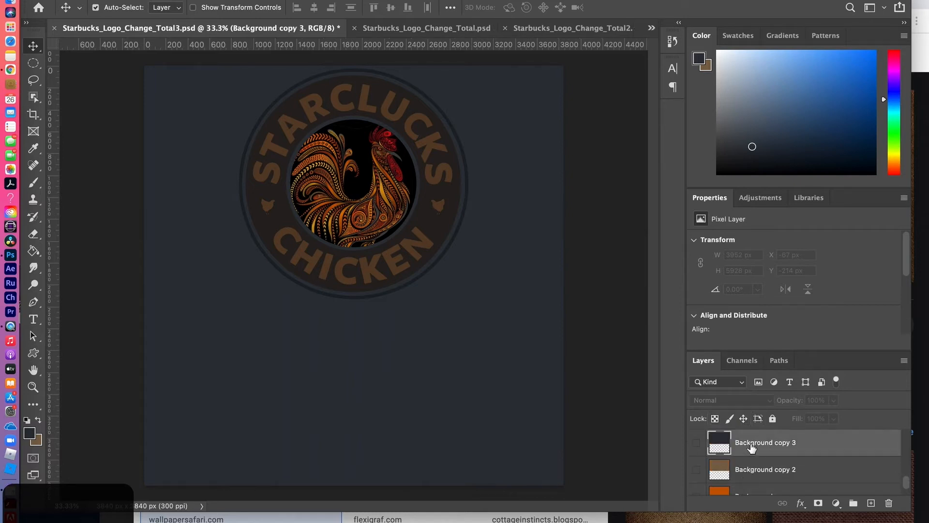
scroll(753, 468, "down", 1)
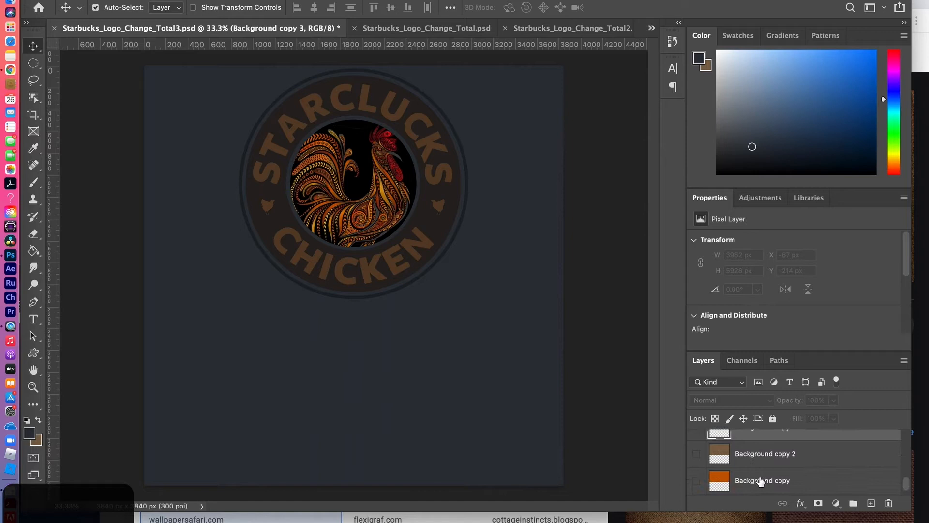
left_click(761, 481, "shift")
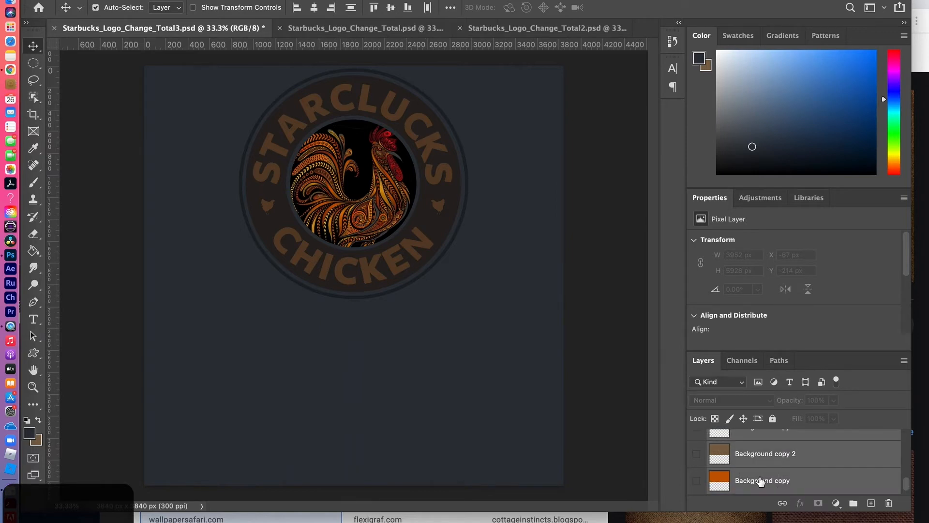
left_click_drag(824, 454, 888, 500)
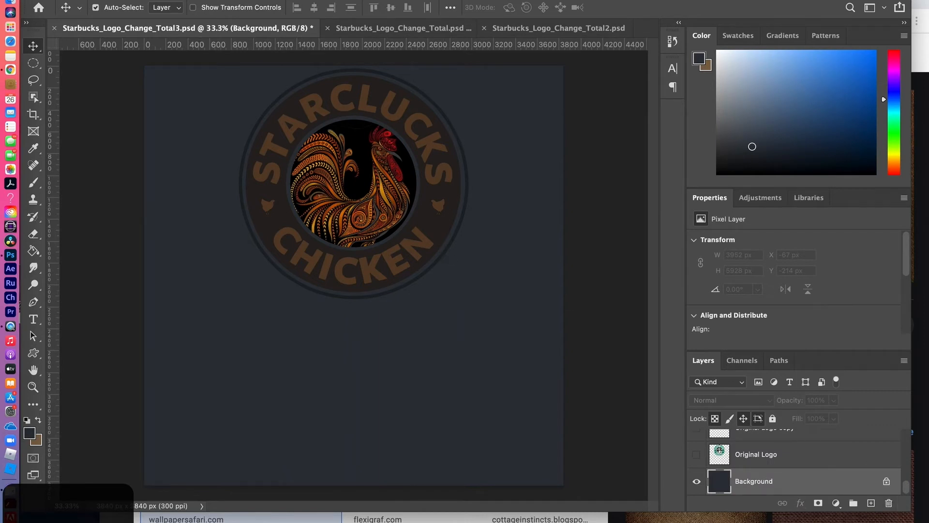
- Save the document on the computer as Starbucks_Logo_Change_Total4.psd in Photoshop format with Maximize Compatibility kept on
left_click(94, 0)
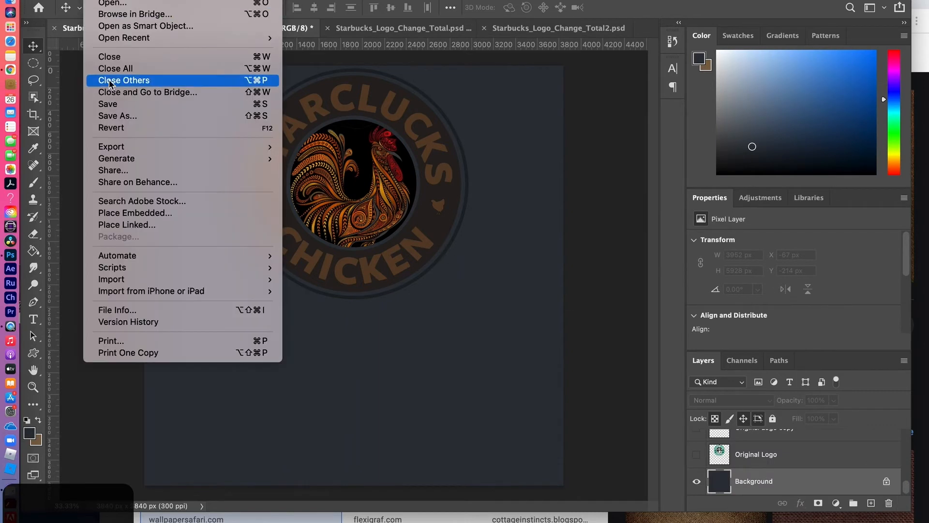
left_click(114, 116)
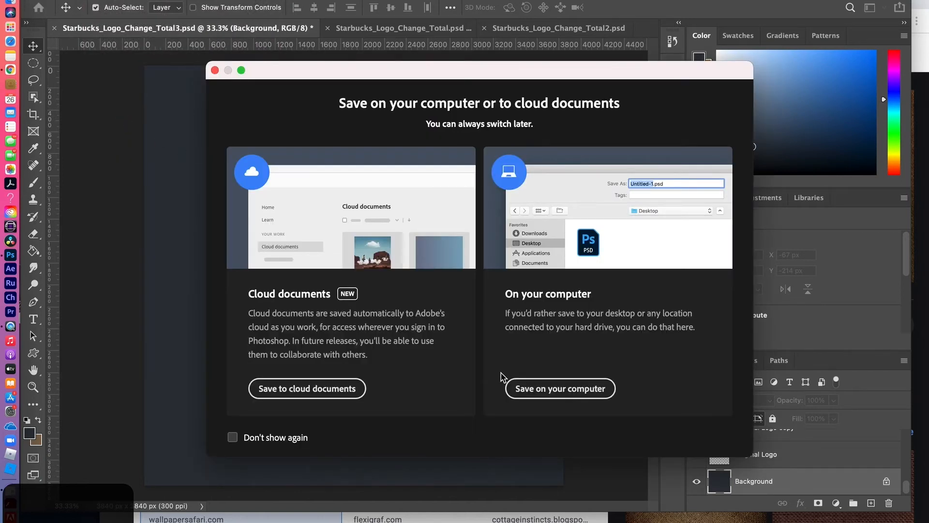
left_click(541, 396)
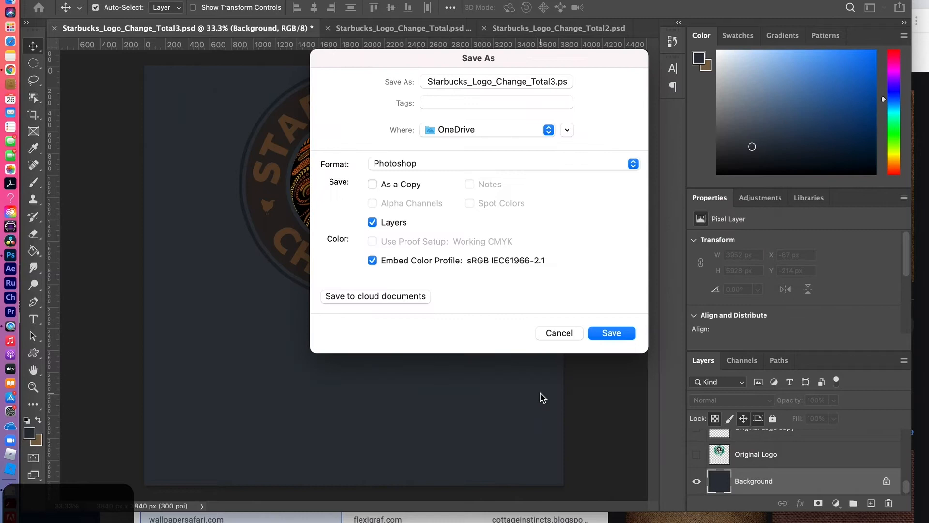
left_click(554, 82)
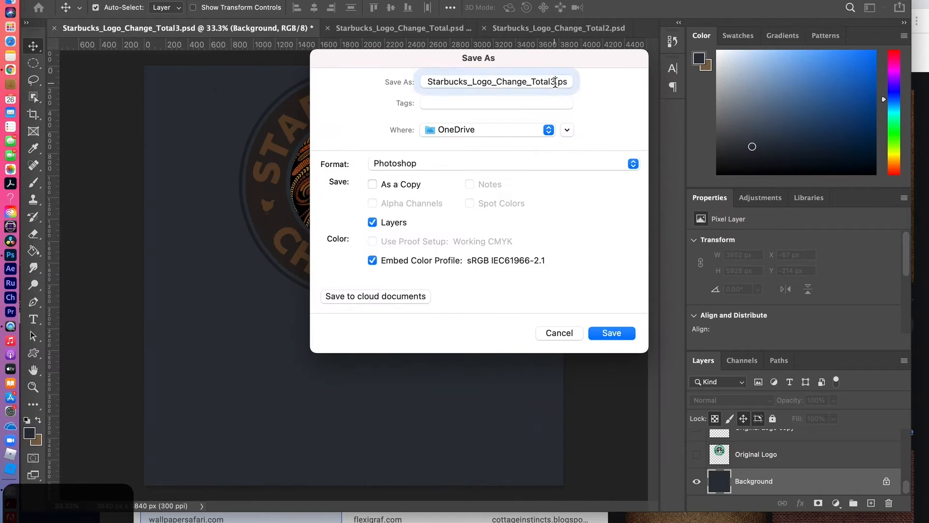
key("BackSpace")
type("4")
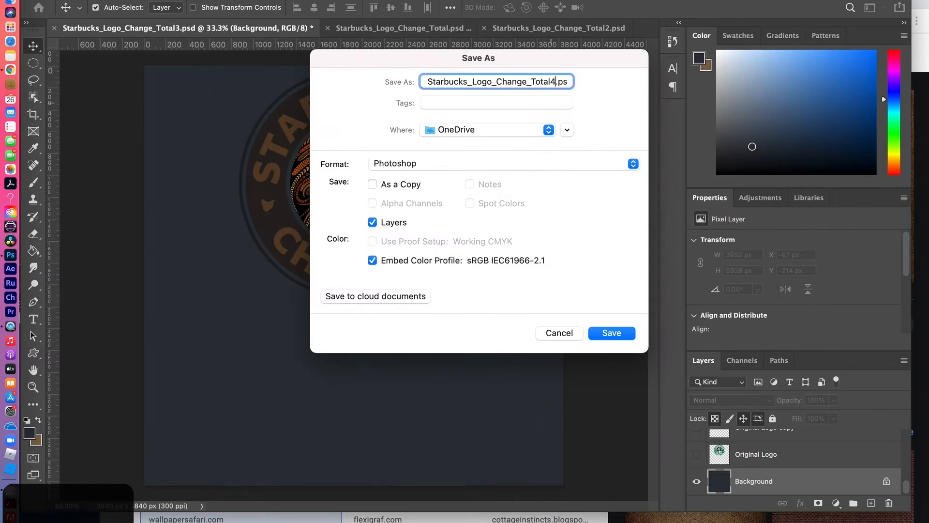
left_click(612, 333)
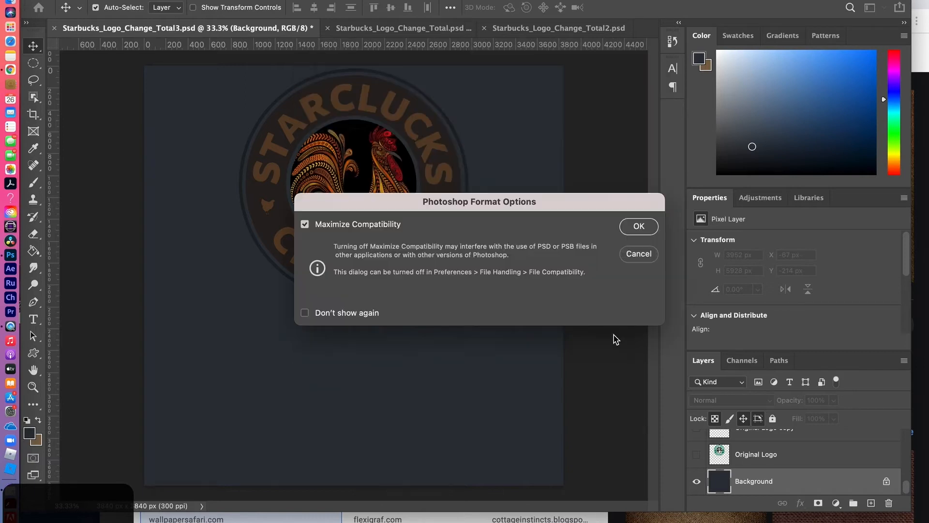
left_click(637, 228)
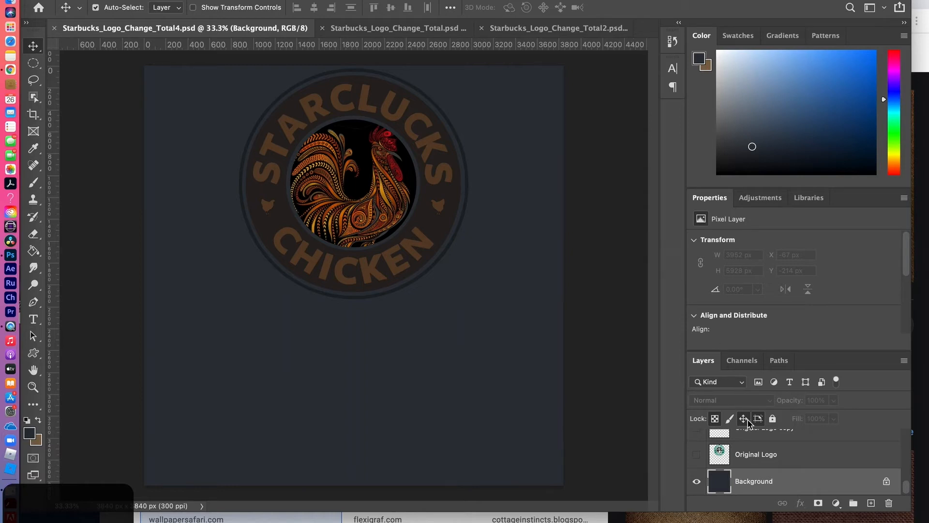
- Check the reference design in Starbucks_Logo_Change_Total2.psd and select the Hen 1 copy layer in Starbucks_Logo_Change_Total4.psd
scroll(759, 463, "up", 5)
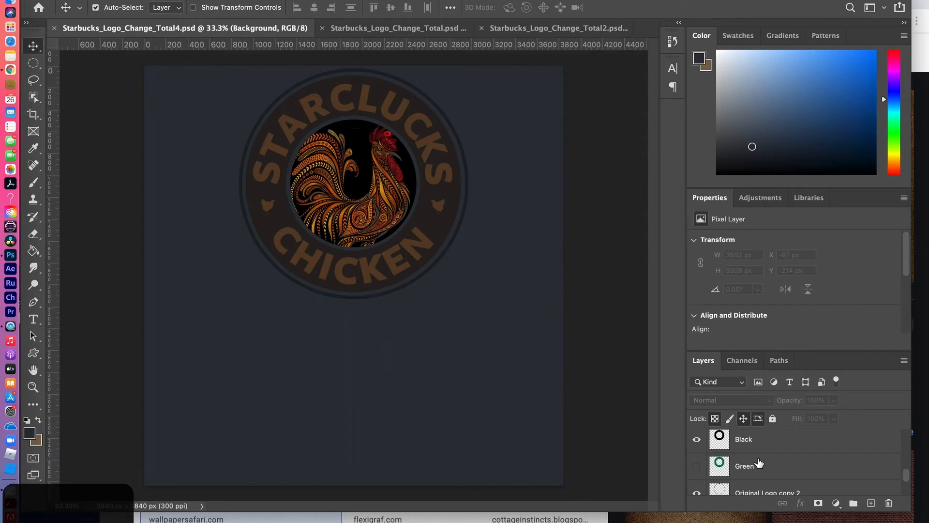
scroll(758, 463, "up", 10)
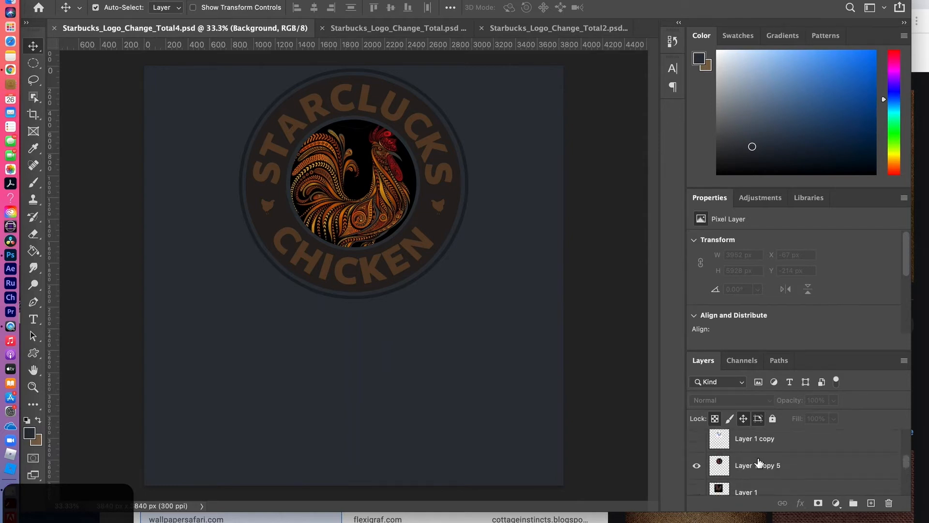
scroll(759, 464, "up", 5)
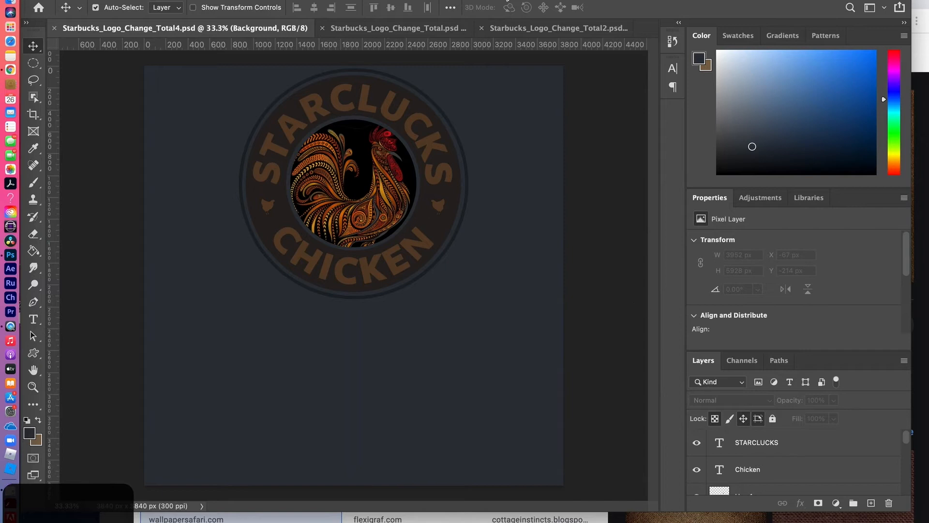
left_click(534, 29)
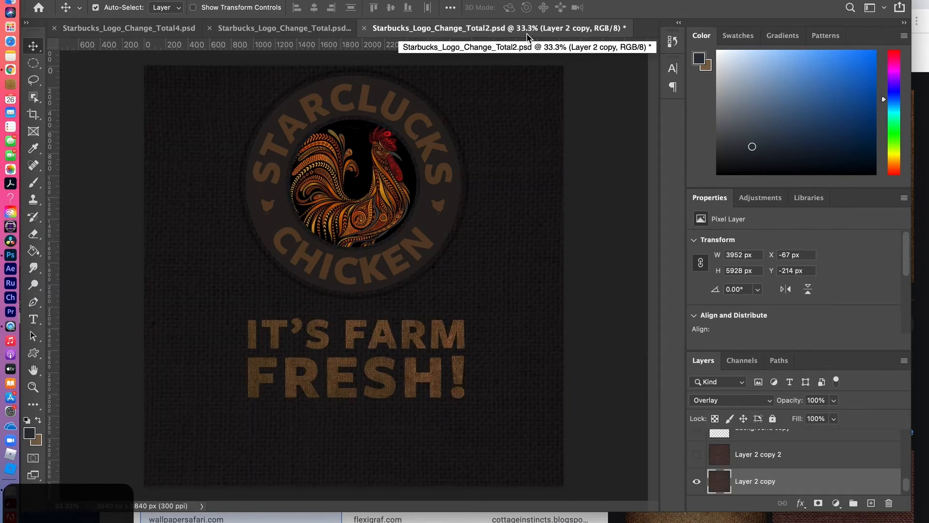
left_click(137, 30)
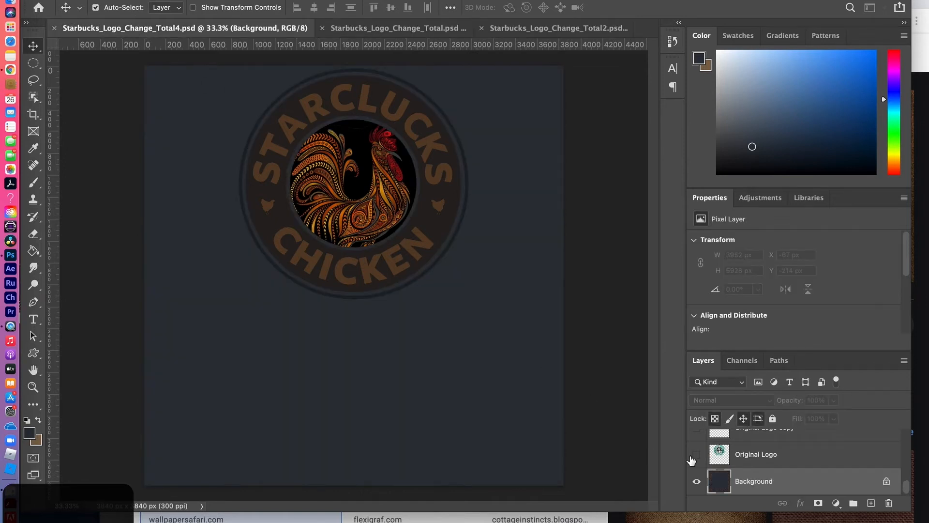
scroll(750, 475, "up", 5)
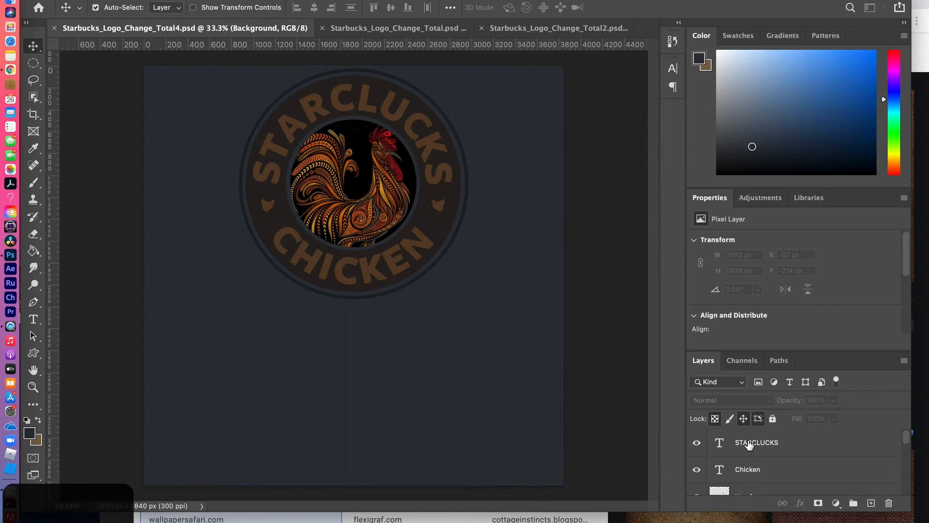
scroll(768, 486, "down", 1)
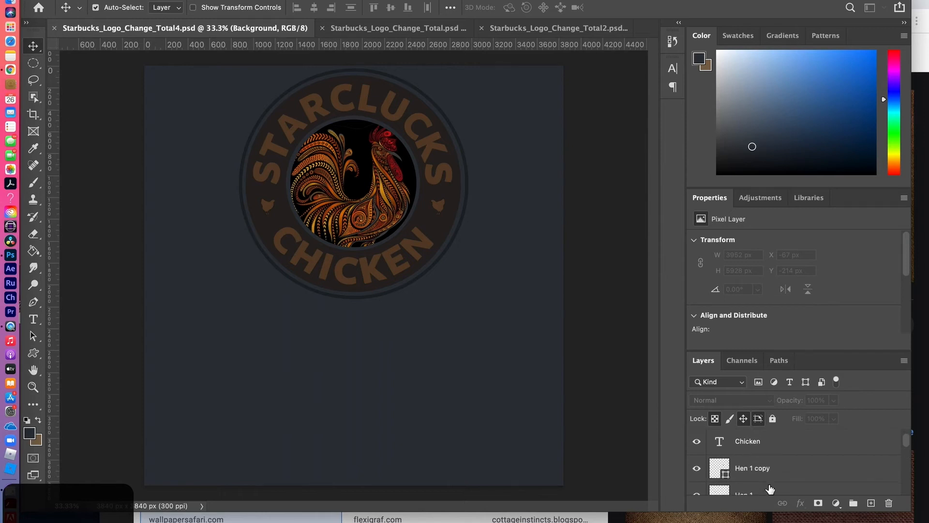
left_click(749, 469)
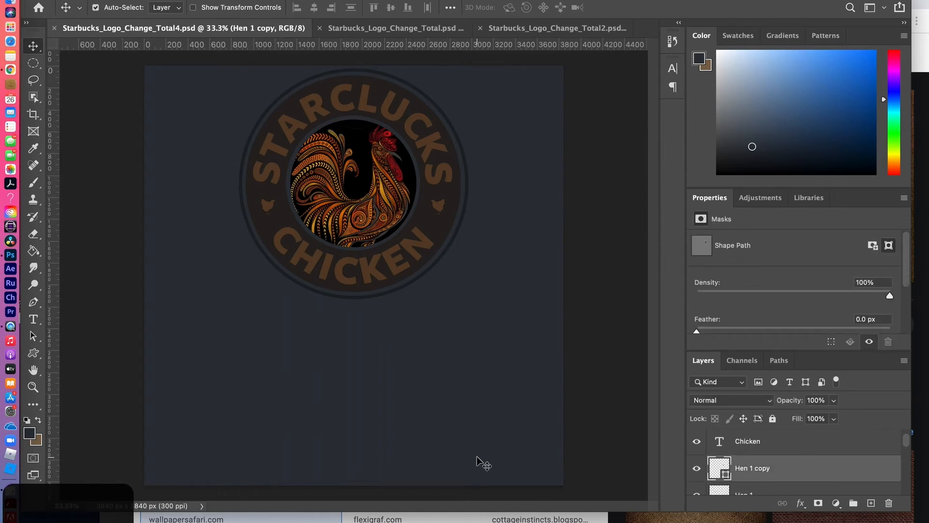
- Set the Type tool's text colour to the brown #5a3f28 sampled from the CHICKEN lettering
left_click(32, 319)
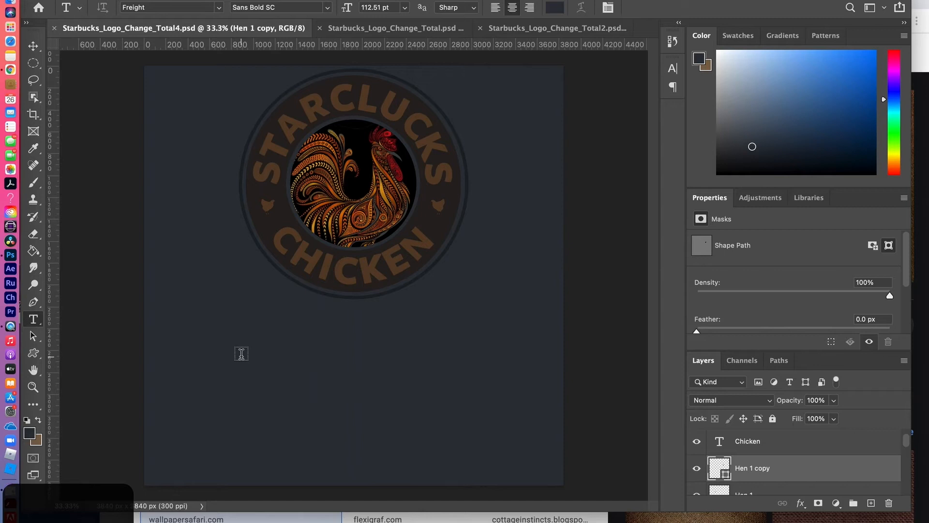
left_click(673, 69)
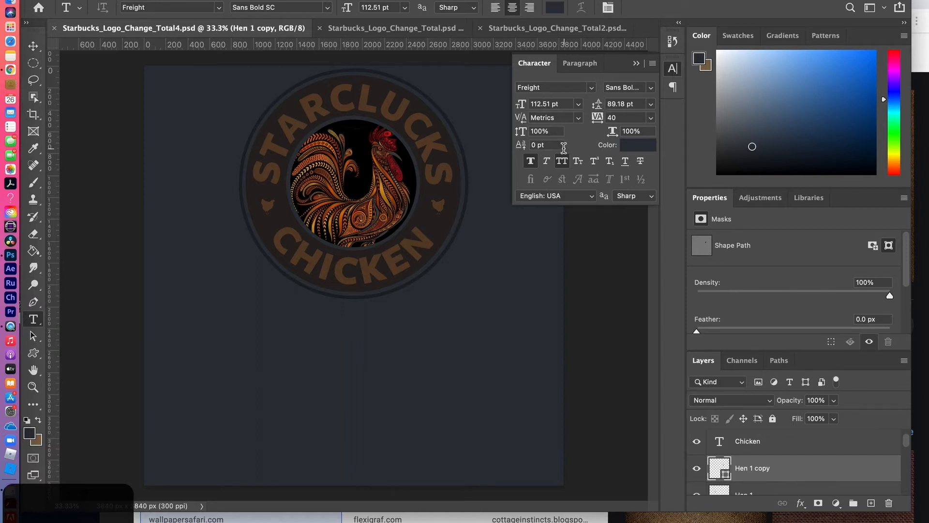
left_click(635, 146)
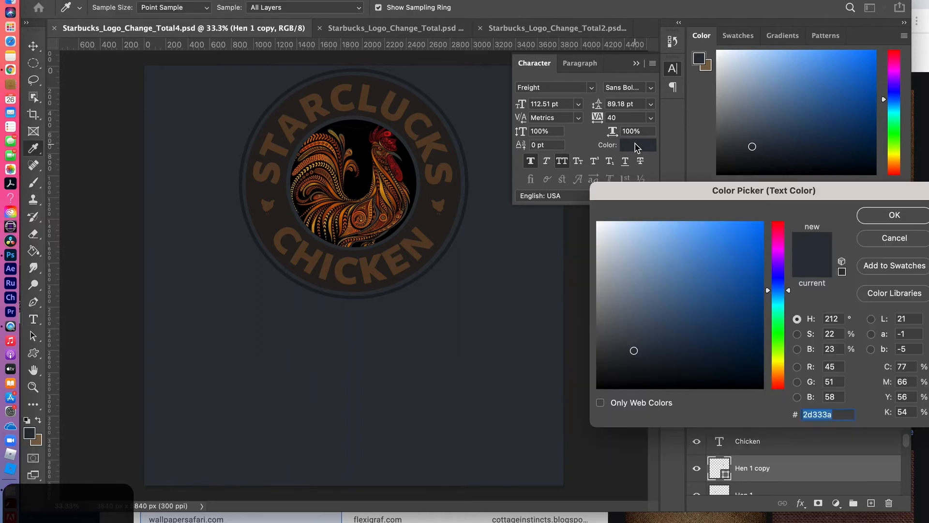
left_click(368, 269)
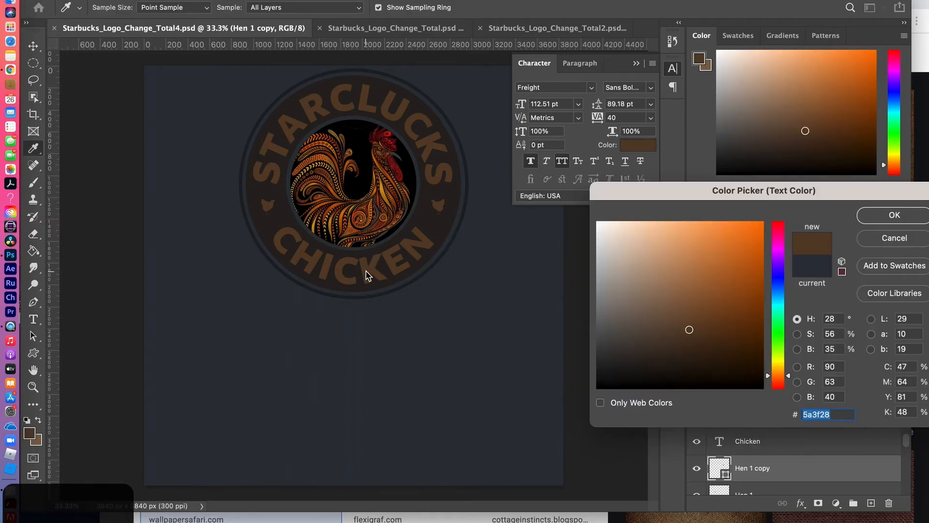
left_click(896, 216)
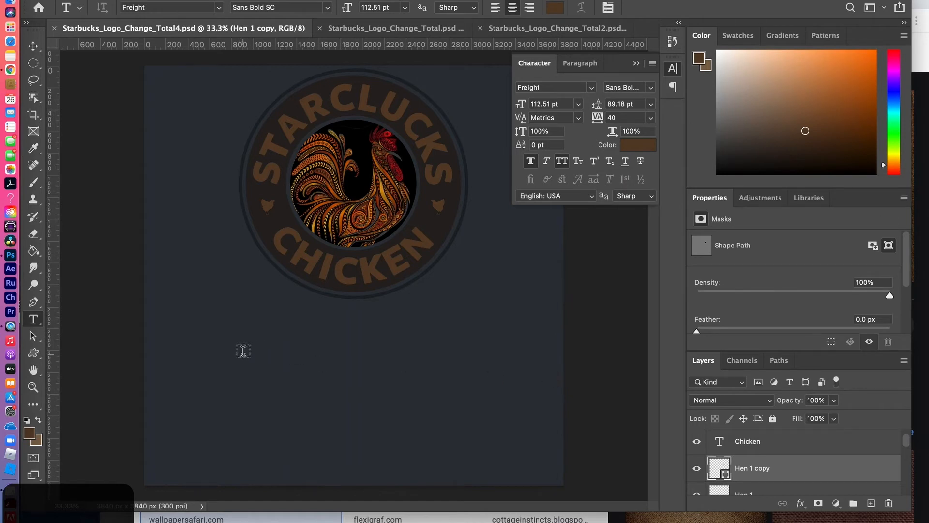
- Add the two-line text "IT'S FARM / FRESH!" and move it so it sits roughly centred below the logo
left_click(244, 351)
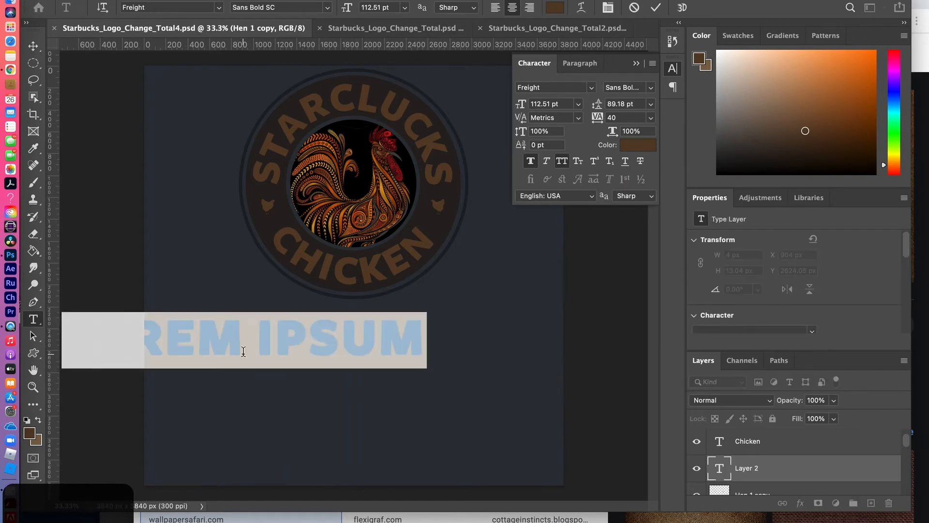
type("IT")
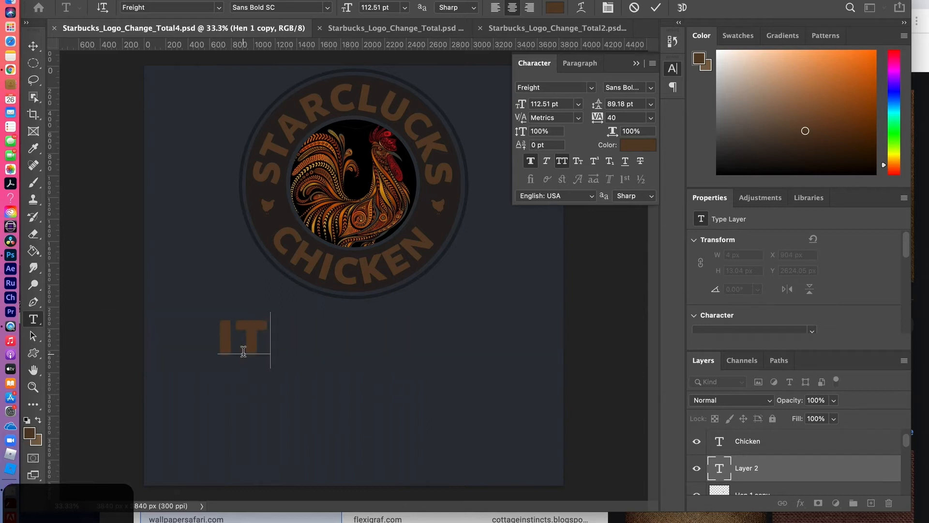
type("'S")
type(" FARM")
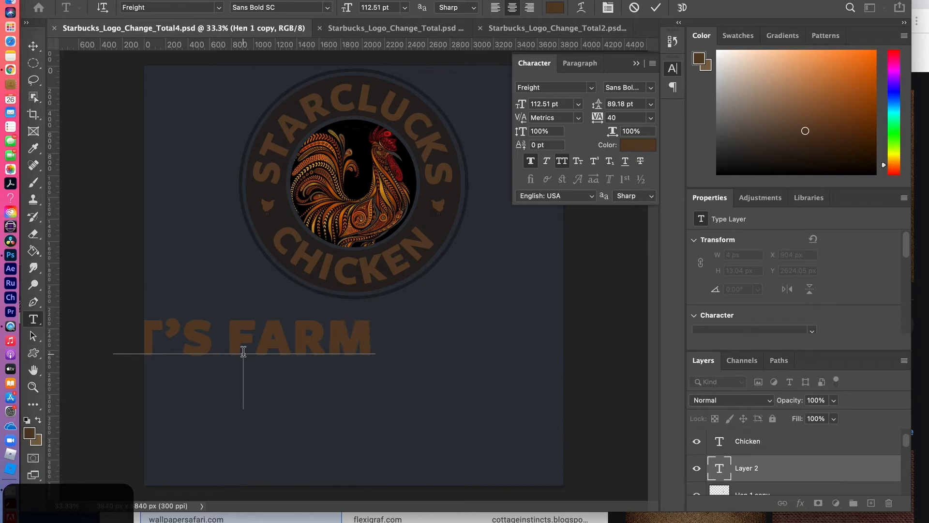
type("FRESH")
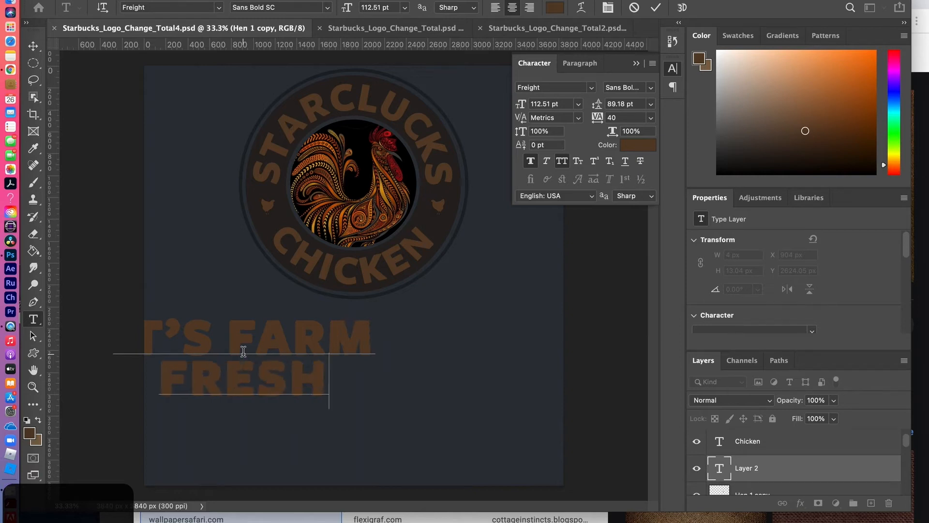
type("!")
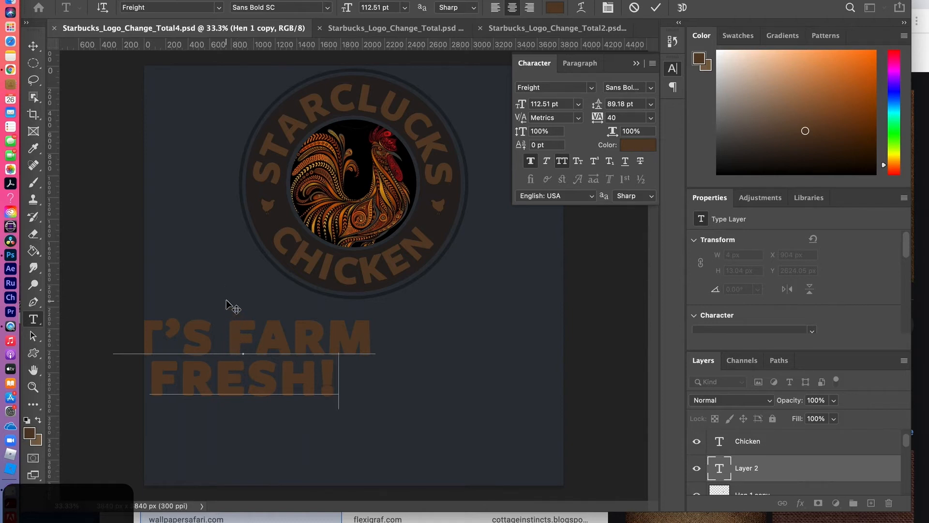
left_click_drag(222, 292, 341, 314)
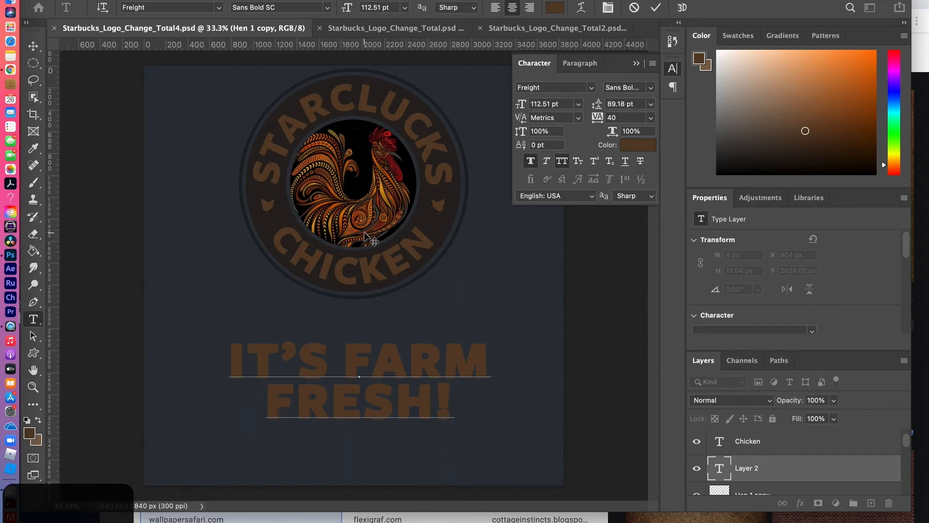
- Reduce the "IT'S FARM" line to 79 pt so its width matches "FRESH!", as in the Starbucks_Logo_Change_Total2.psd reference
left_click(522, 30)
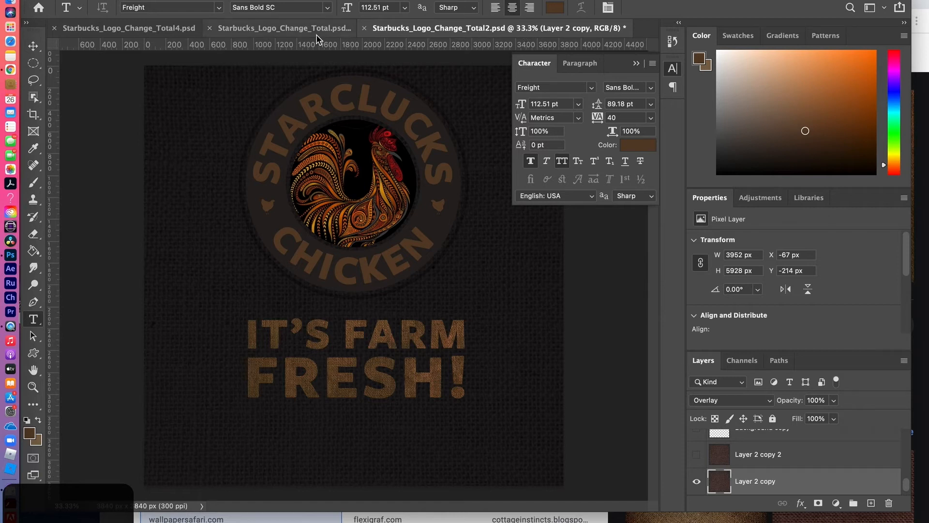
left_click(160, 30)
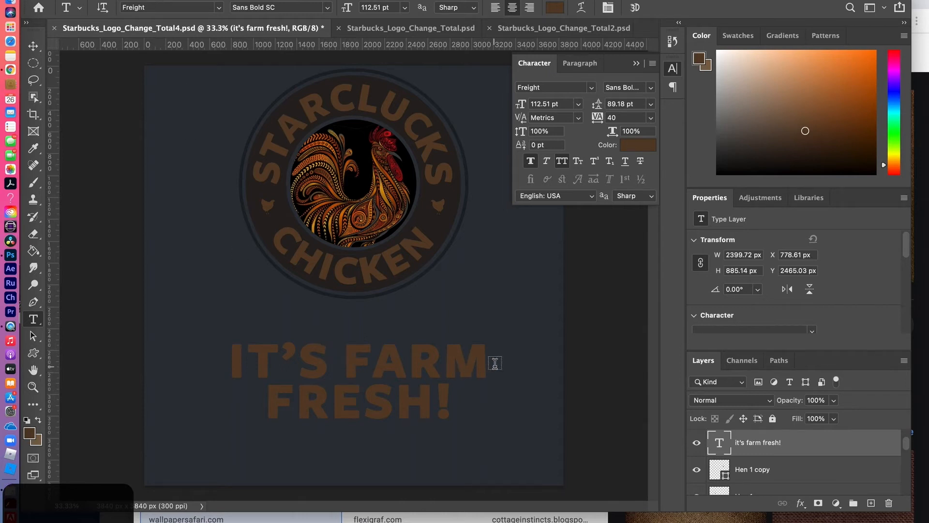
left_click_drag(486, 364, 231, 354)
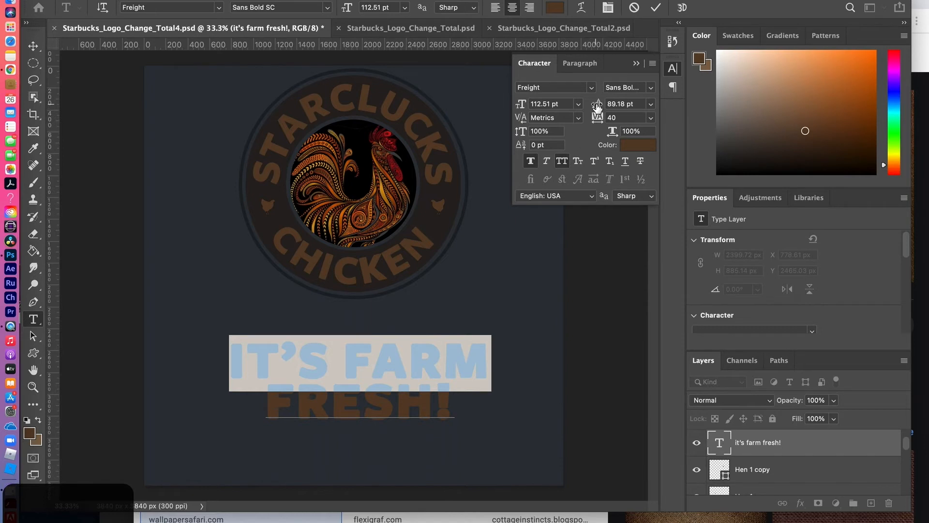
left_click_drag(596, 120, 596, 121)
key("super+z")
left_click_drag(522, 107, 500, 105)
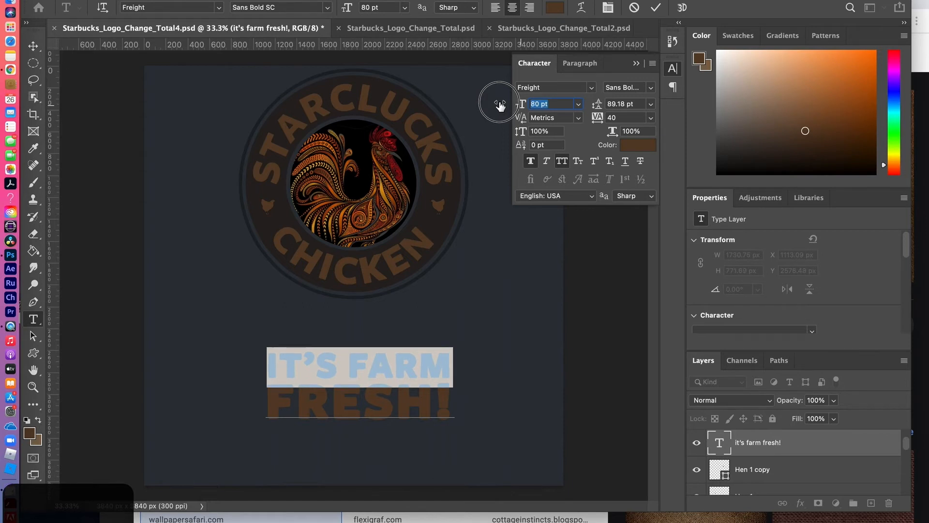
left_click_drag(499, 104, 499, 103)
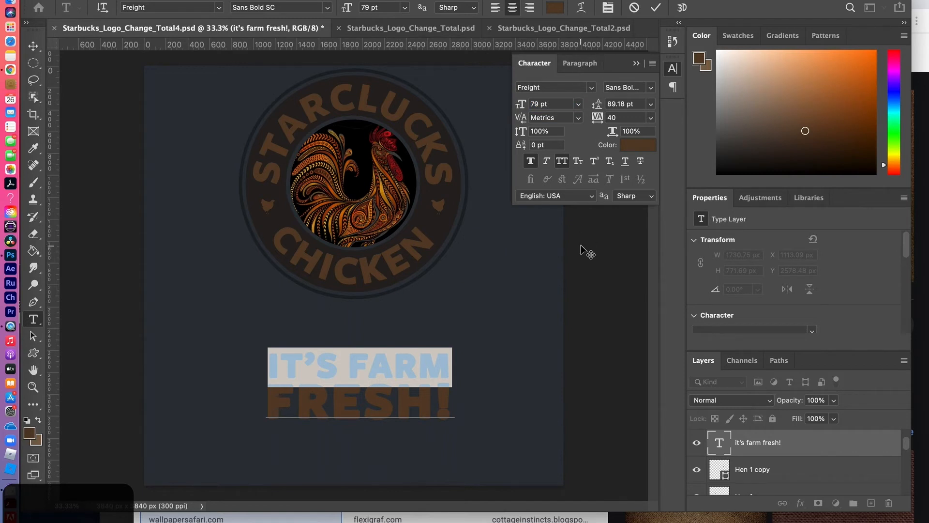
left_click(32, 46)
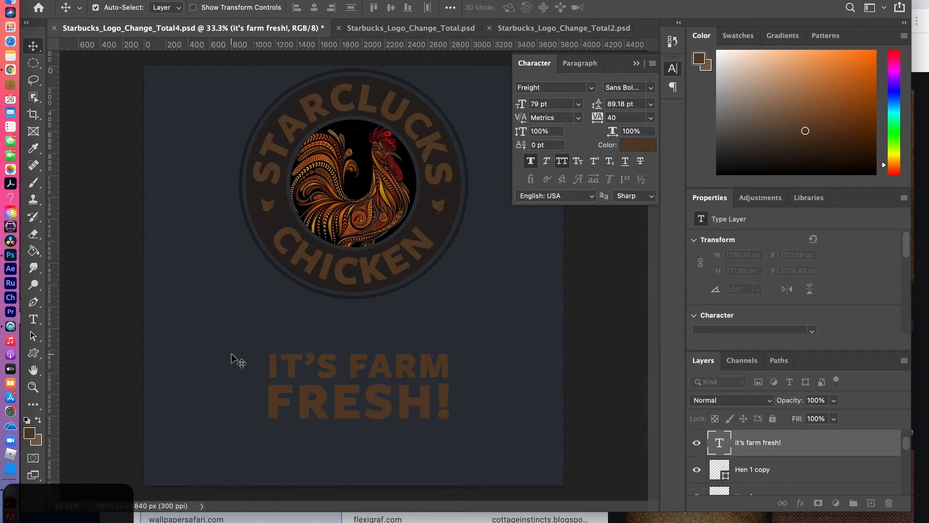
- Scale the "IT'S FARM FRESH!" text to about 115%, using the slogan in Starbucks_Logo_Change_Total2.psd as the size reference
left_click(517, 30)
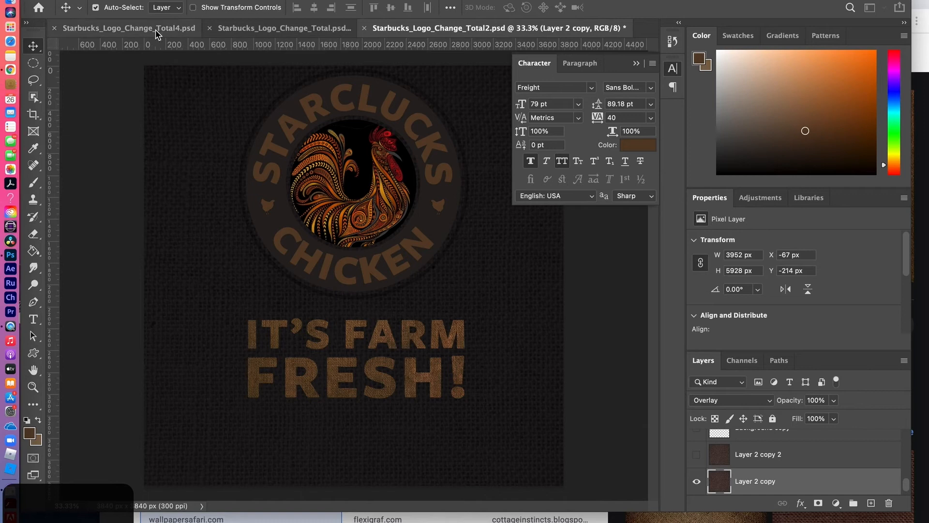
left_click(122, 28)
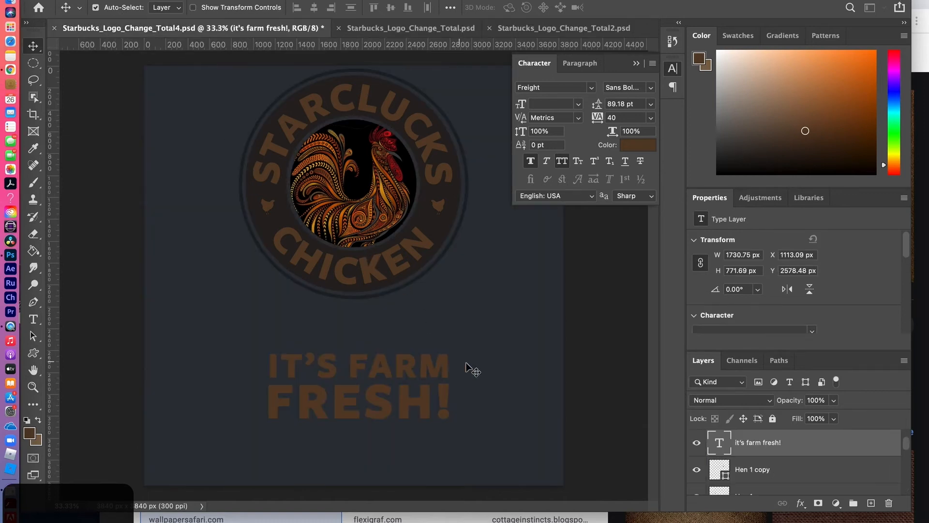
key("super+t")
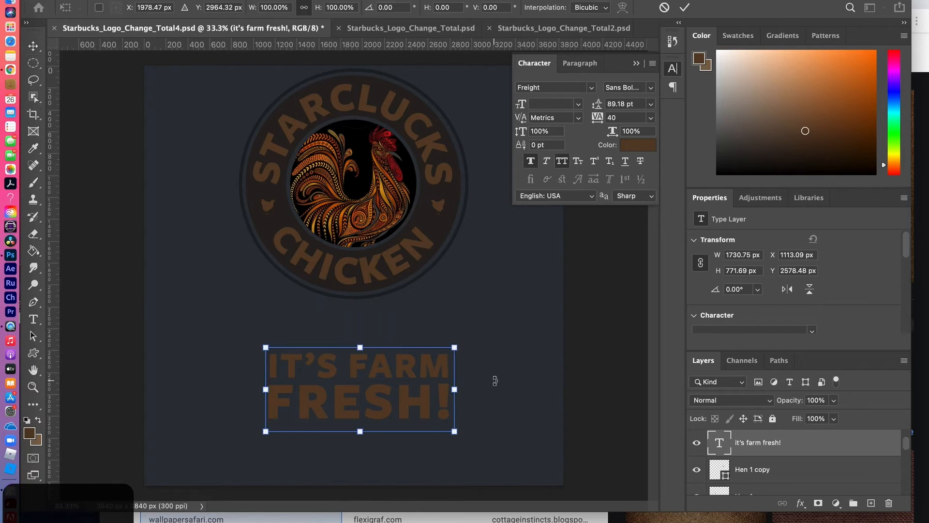
left_click_drag(455, 429, 471, 432)
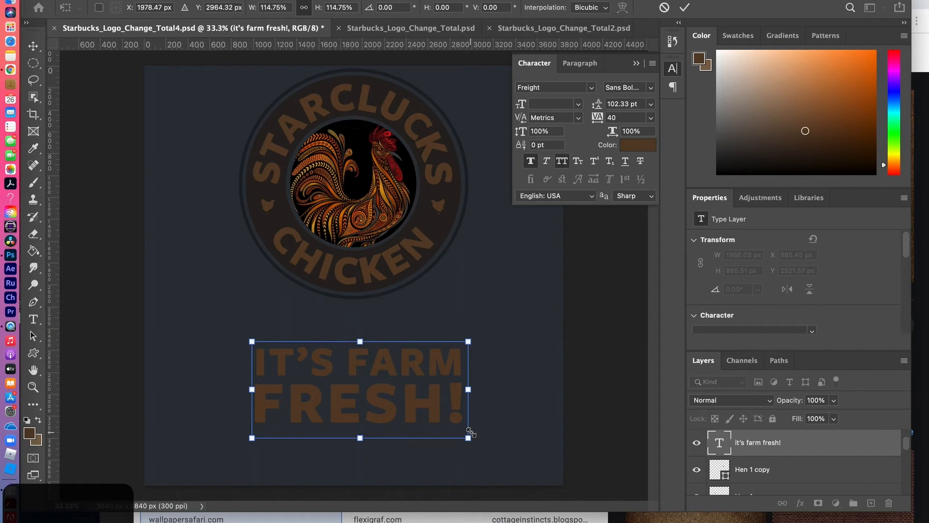
key("Return")
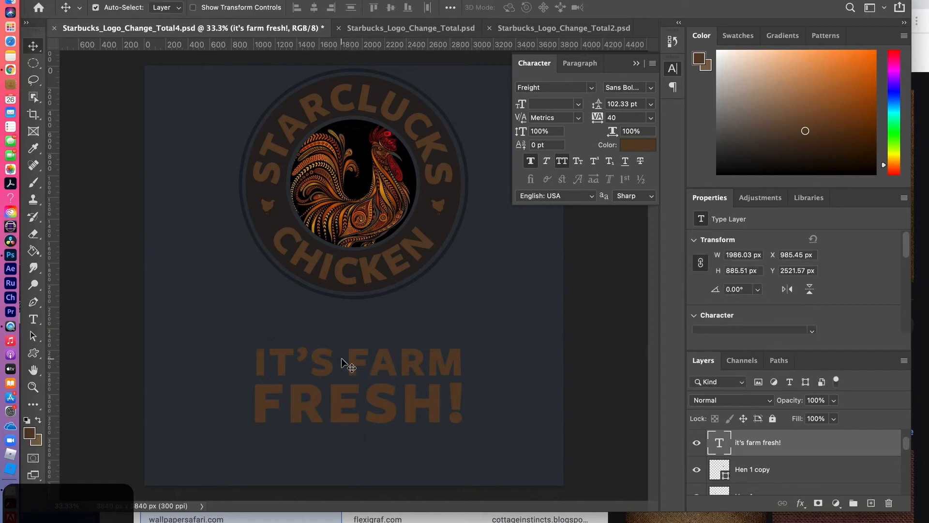
- Place a vertical guide through the logo's centre, move the slogan up to about X 914, Y 2297 px, and hide the guides
key("super+h")
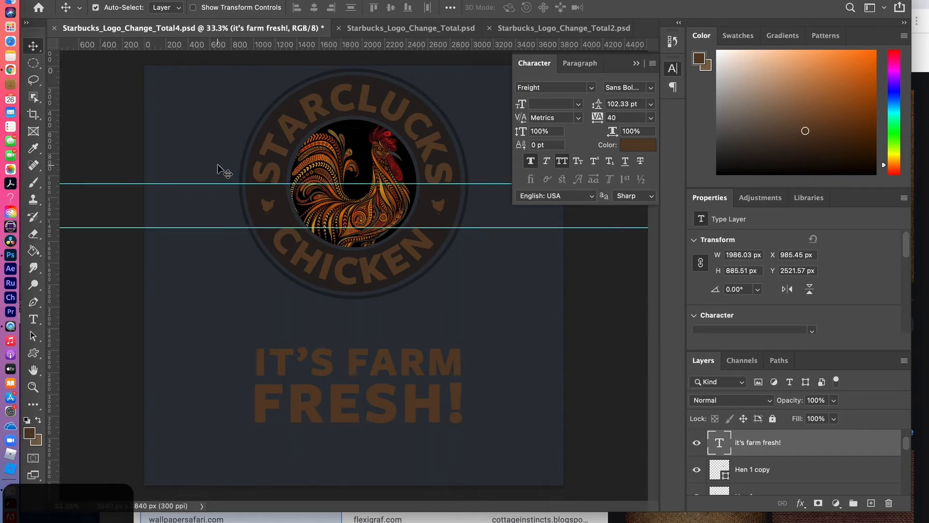
left_click_drag(53, 191, 354, 209)
left_click_drag(382, 367, 375, 341)
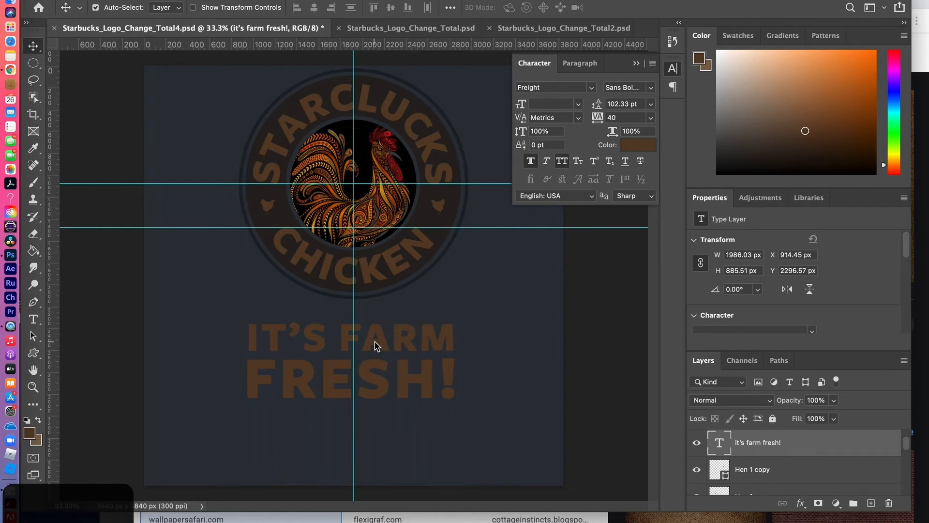
key("super+semicolon")
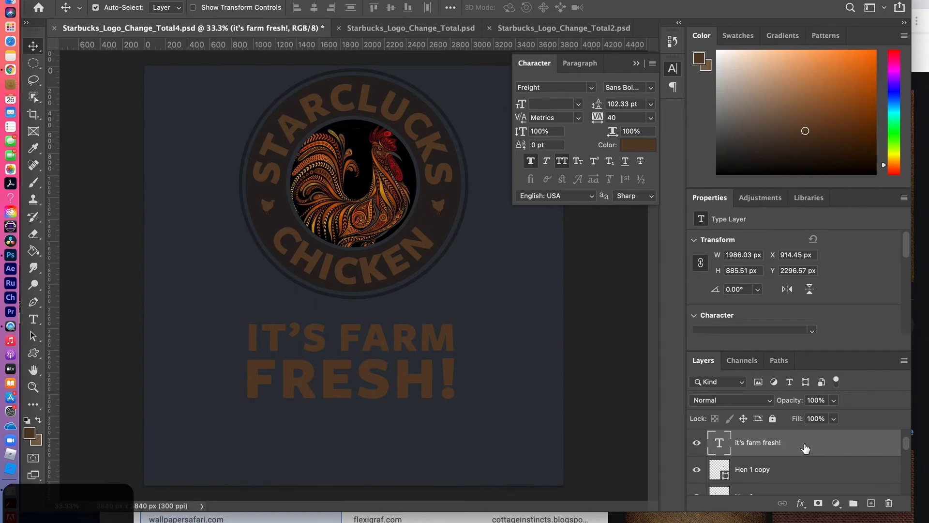
- Nudge the slogan right and up to about X 932, Y 2285 px and compare it with the Starbucks_Logo_Change_Total2.psd reference
key("Right")
key("Right")
key("Right")
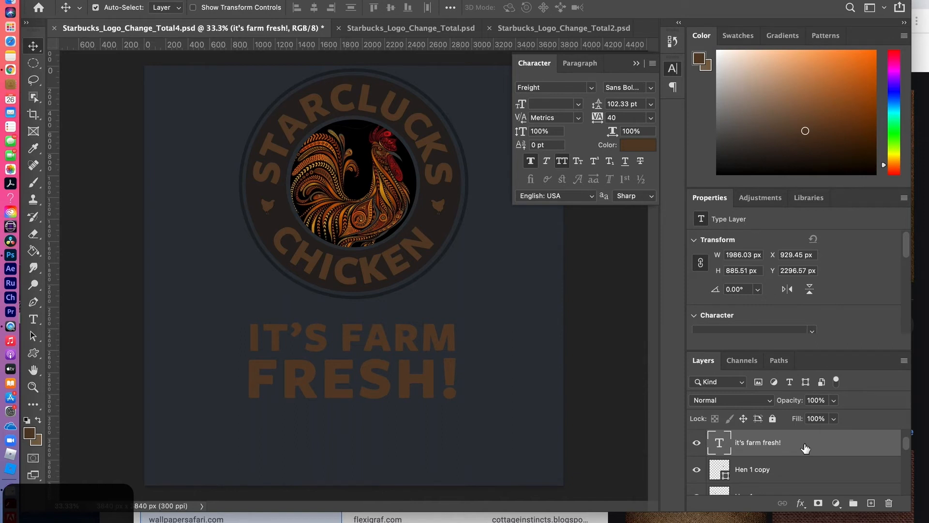
key("Up")
key("Up")
key("Up")
left_click(567, 29)
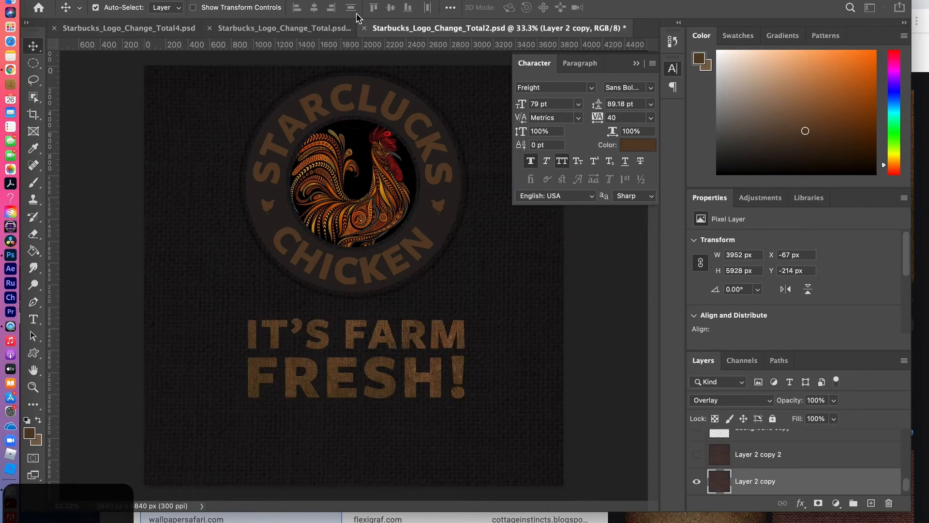
left_click(153, 30)
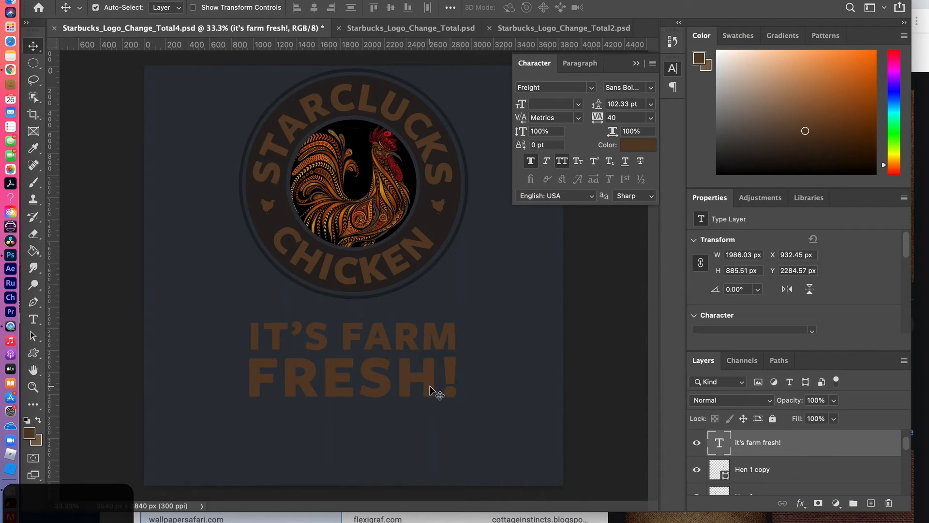
- Load the slogan text's outline as a selection and copy the large dark brown burlap image from the Google Images results in Chrome
left_click(721, 446, "super")
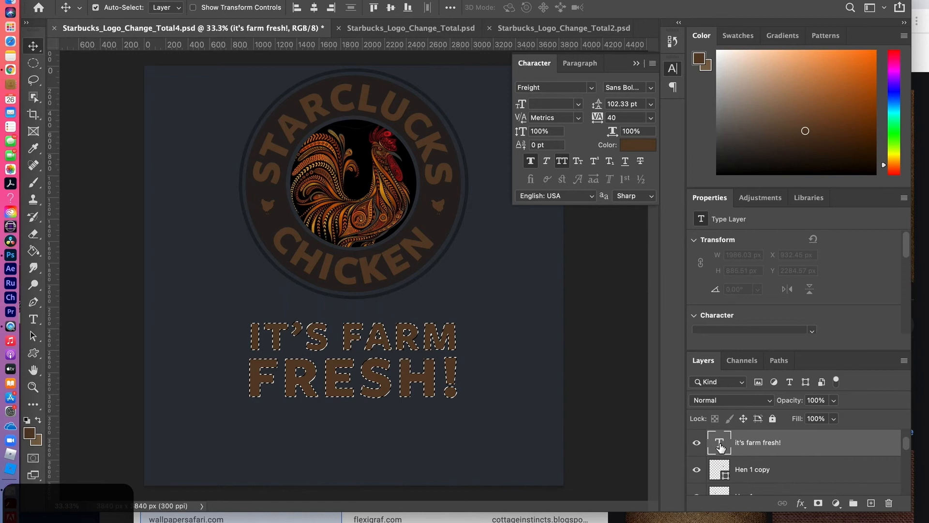
key("super+Tab")
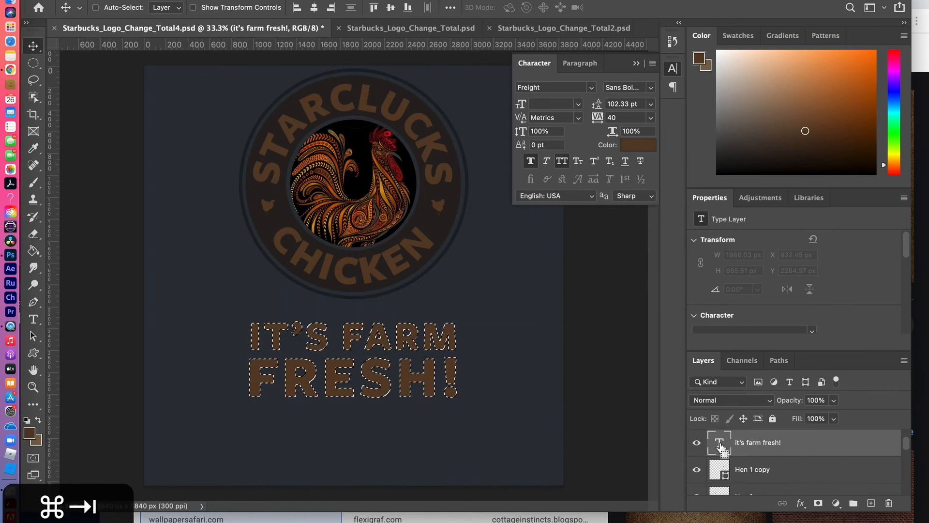
key("super+Tab")
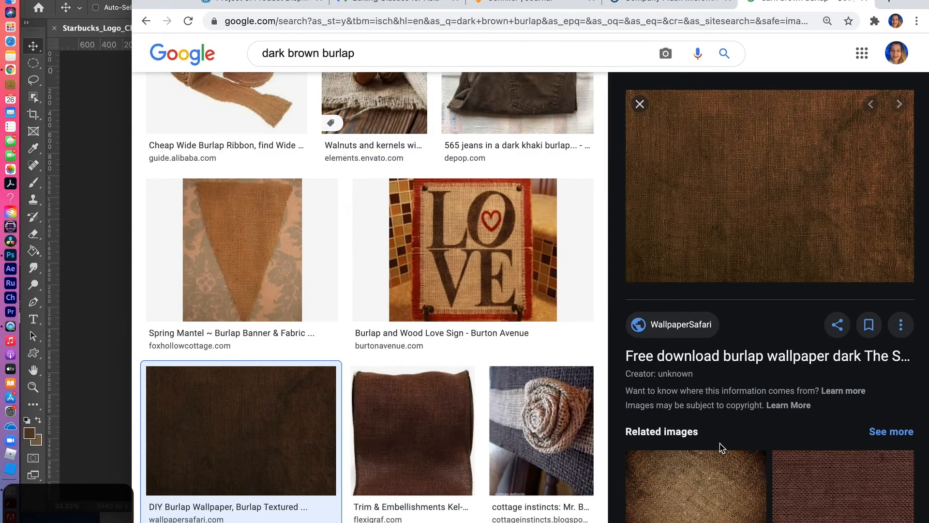
right_click(740, 214)
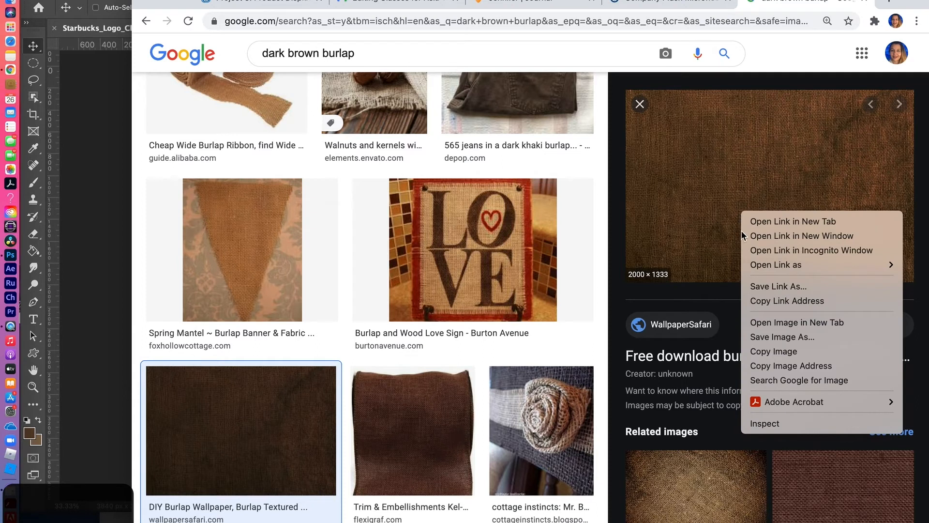
left_click(753, 352)
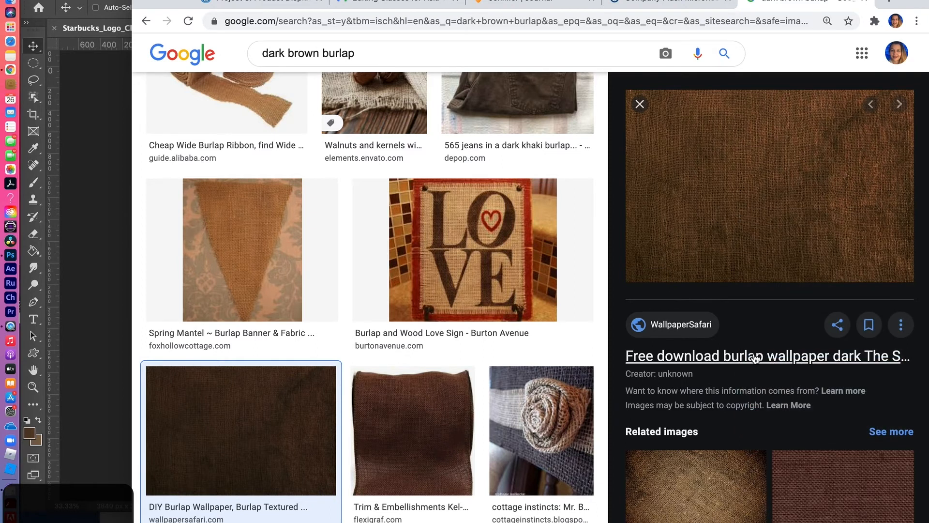
key("super+Tab")
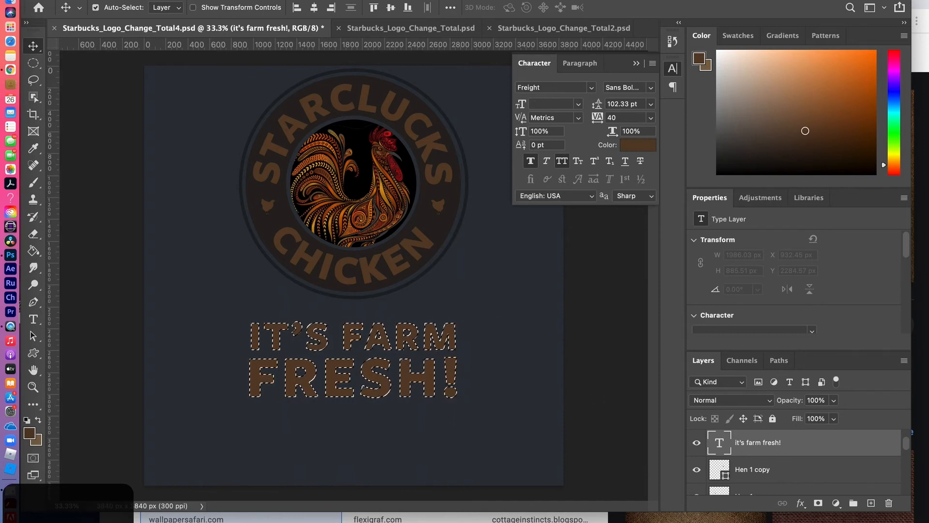
- Paste the copied burlap image into the slogan-shaped selection in Photoshop, using Paste Into
left_click(122, 0)
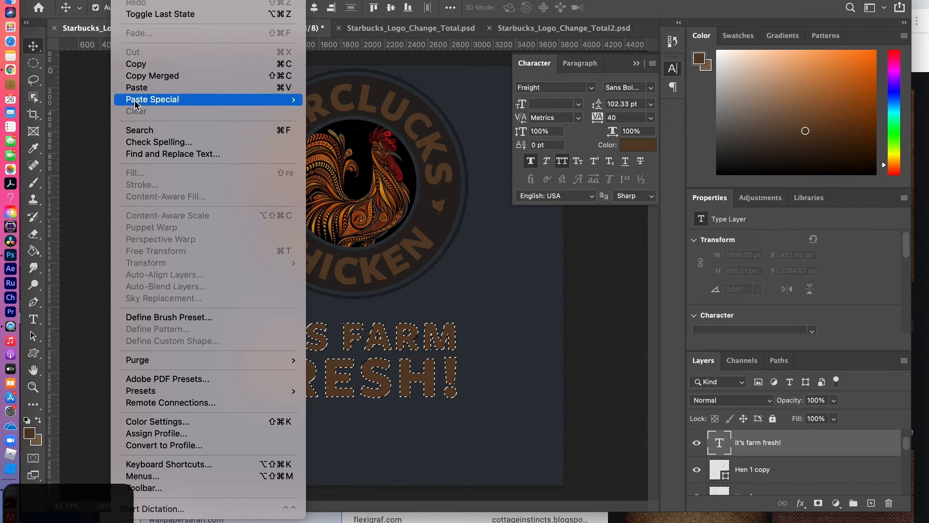
mouse_move(182, 104)
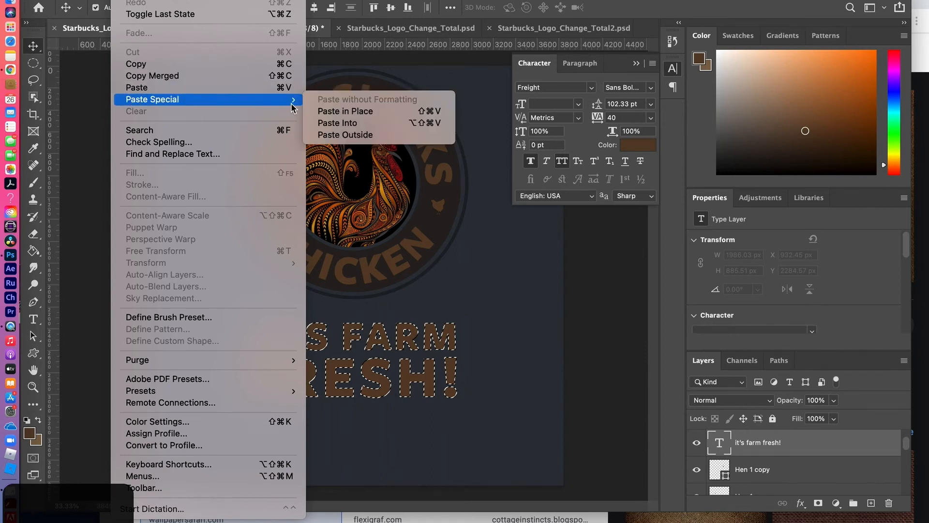
left_click(332, 124)
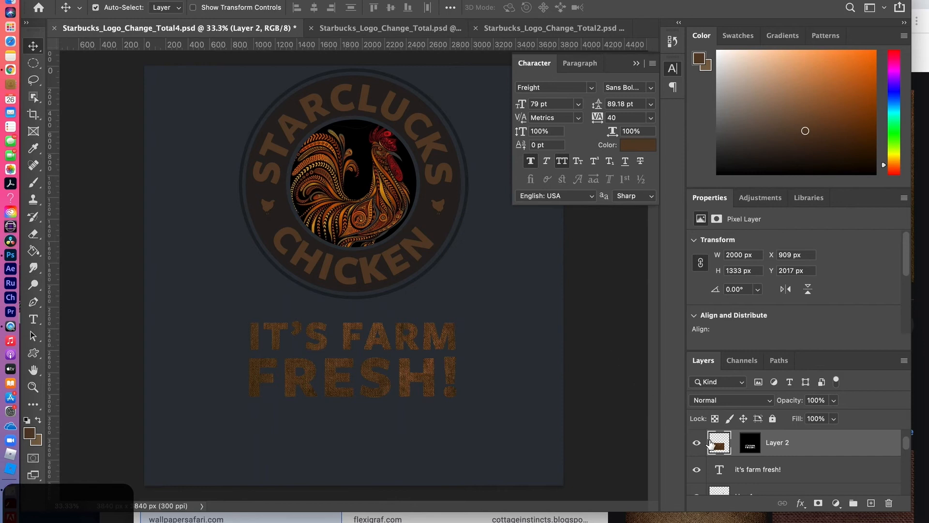
- Examine the burlap layer's mask and its image content in turn, finishing with the image content active
left_click(750, 443)
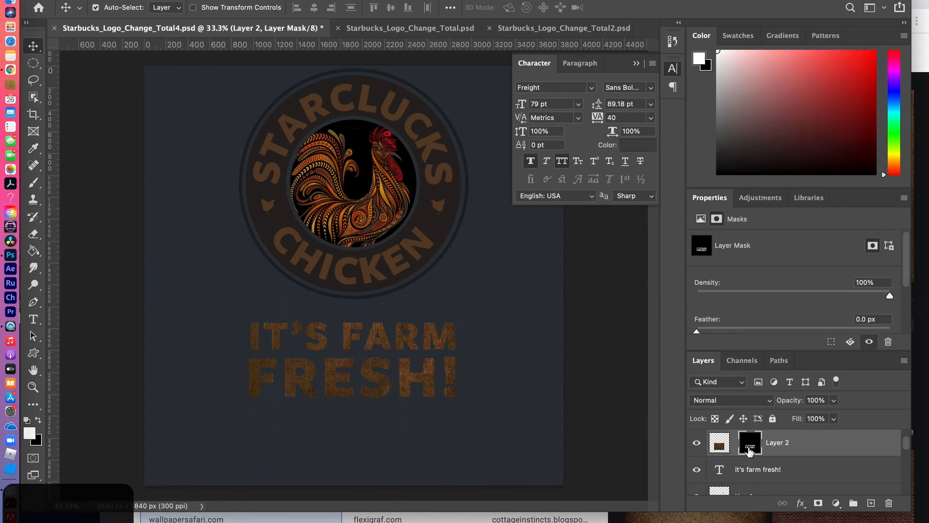
left_click(721, 442)
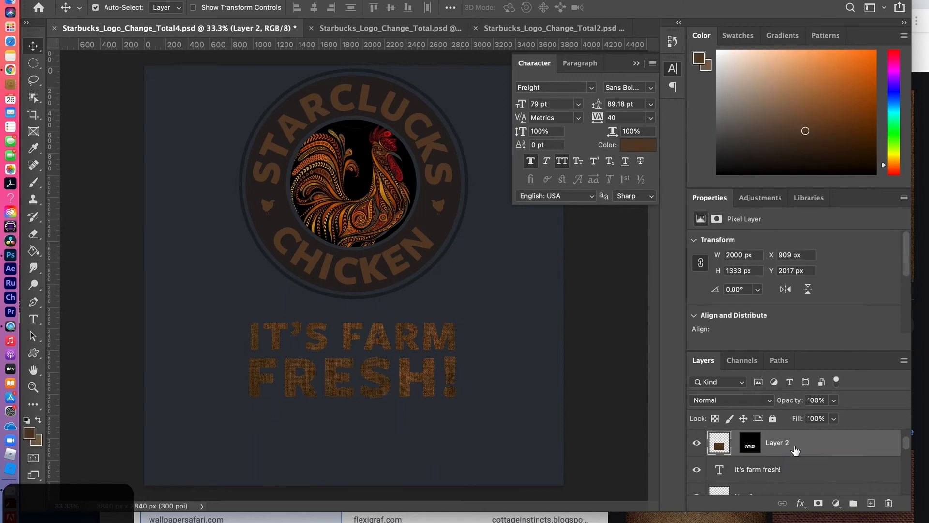
left_click(750, 443)
left_click(719, 442)
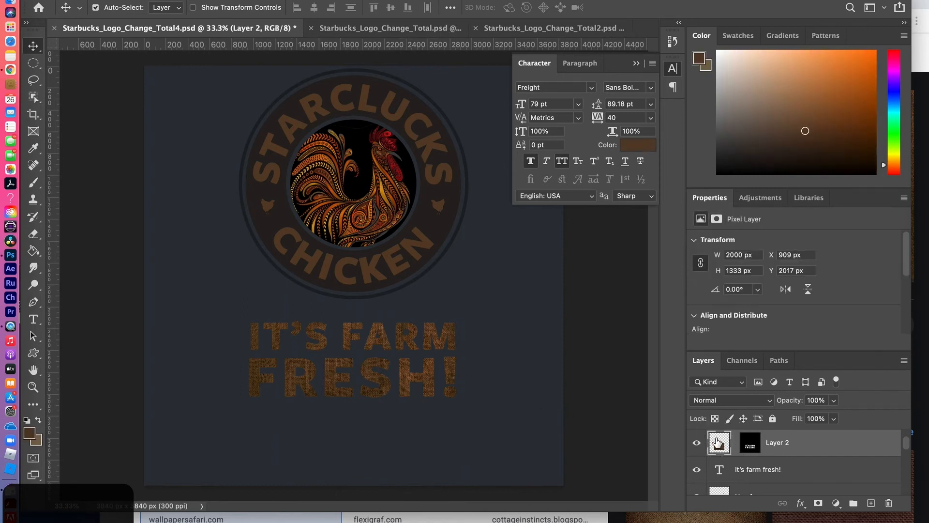
left_click(749, 442)
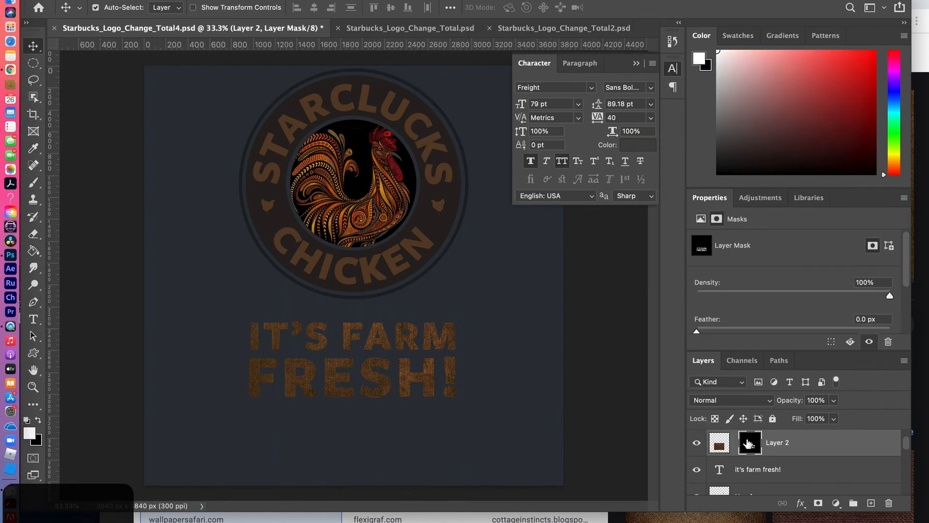
left_click(720, 442)
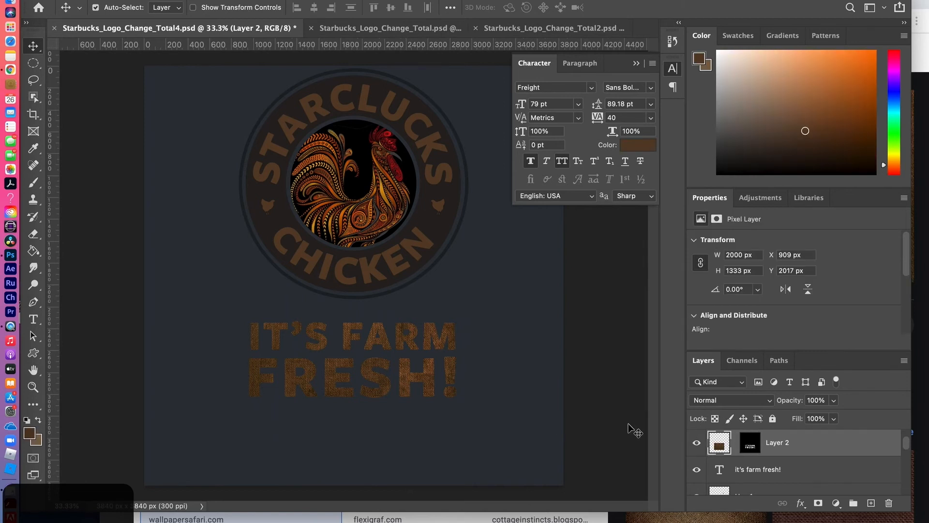
- Reposition the burlap image on Layer 2 inside its slogan mask to about X 956, Y 1925 px
mouse_move(363, 374)
left_mouse_down()
mouse_move(379, 373)
mouse_move(365, 375)
mouse_move(371, 350)
mouse_move(339, 375)
mouse_move(369, 370)
mouse_move(357, 385)
mouse_move(362, 376)
left_mouse_up()
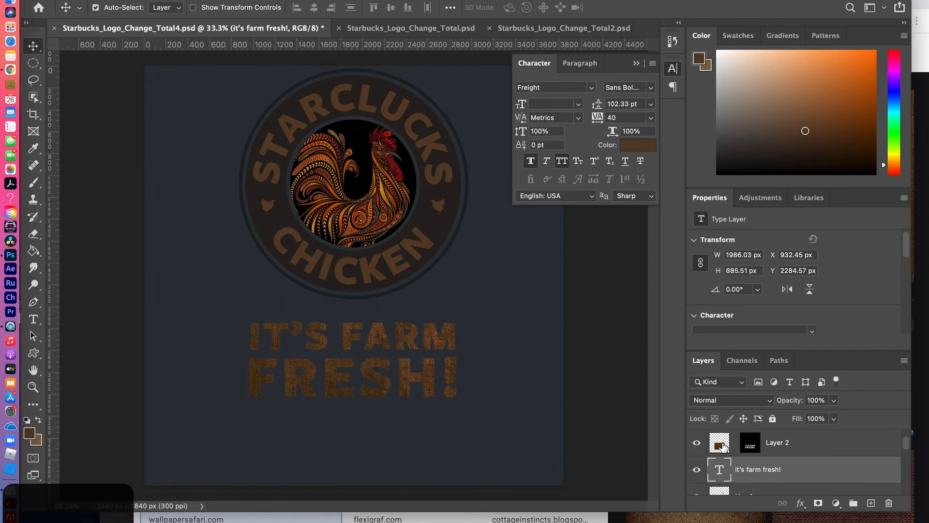
left_click(777, 445)
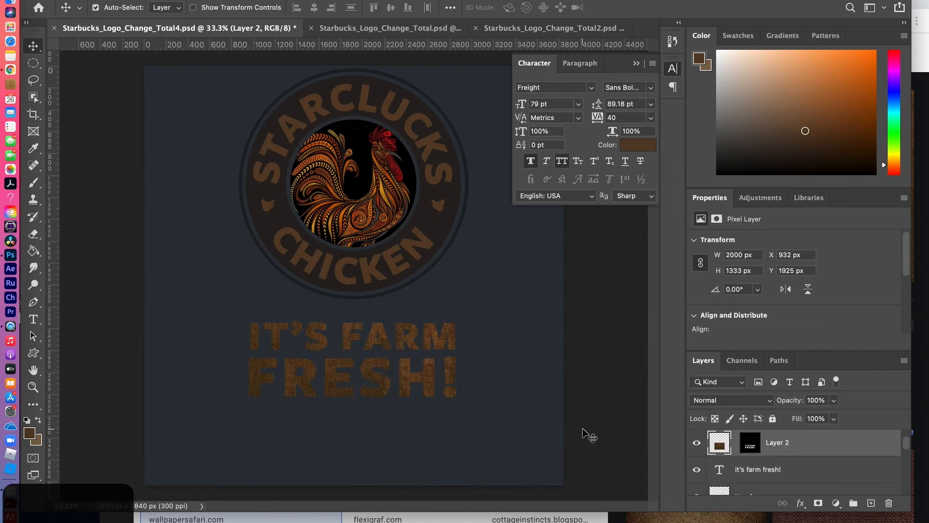
left_click_drag(409, 372, 409, 376)
left_click(154, 0)
mouse_move(170, 11)
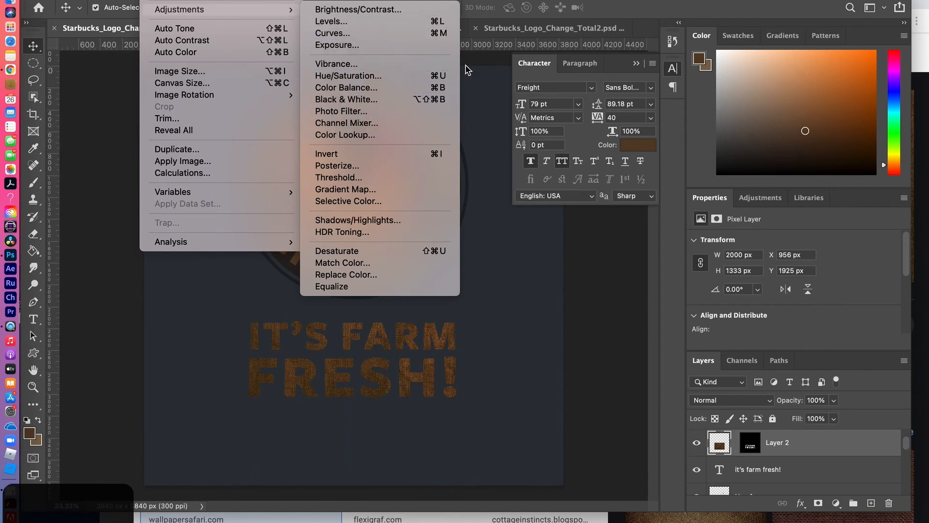
mouse_move(349, 1)
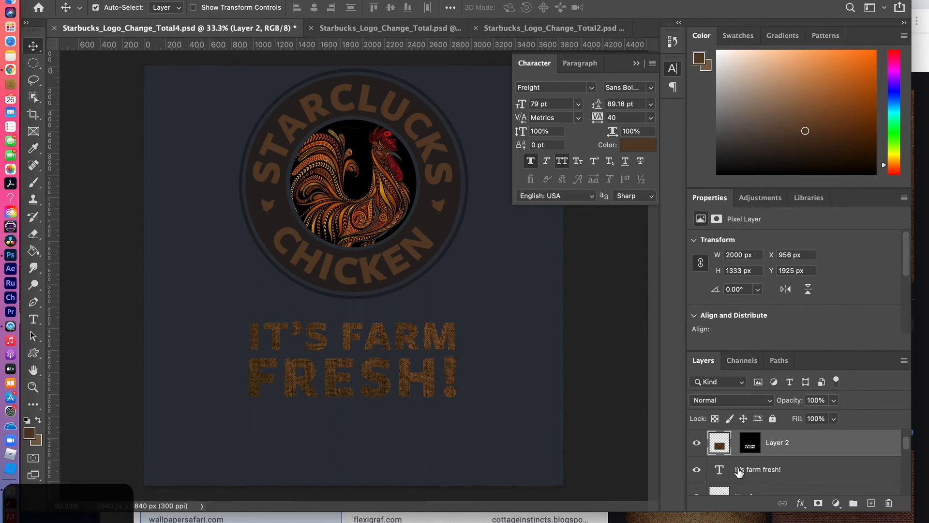
key("super+bracketleft")
key("super+bracketleft")
key("super+bracketleft")
scroll(762, 469, "down", 1)
- Examine the layer stack of Starbucks_Logo_Change_Total2.psd to see how its slogan text and masked burlap layers are arranged
left_click(522, 29)
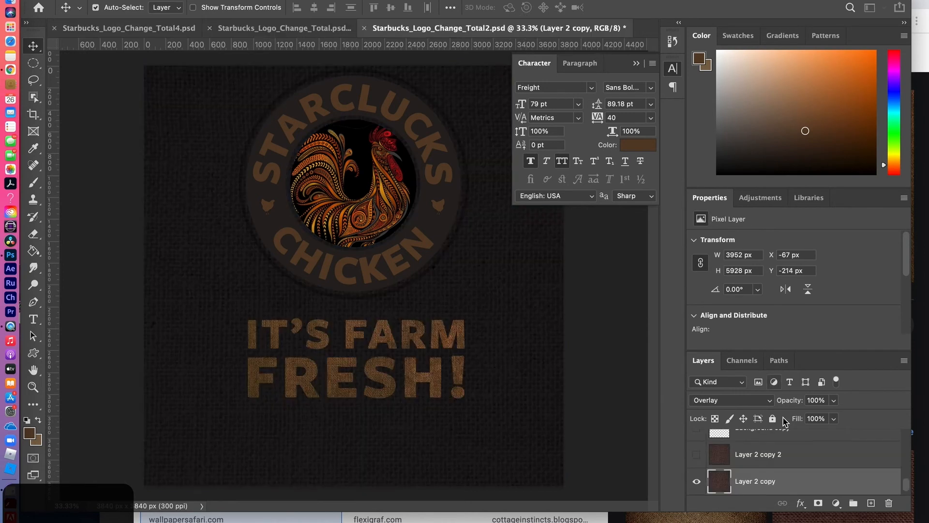
scroll(784, 477, "down", 3)
scroll(784, 477, "up", 5)
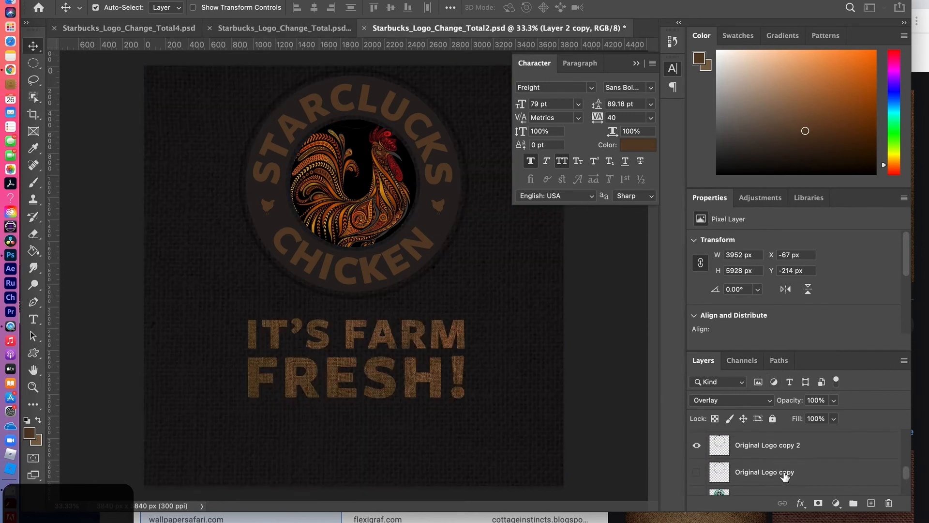
scroll(785, 476, "up", 5)
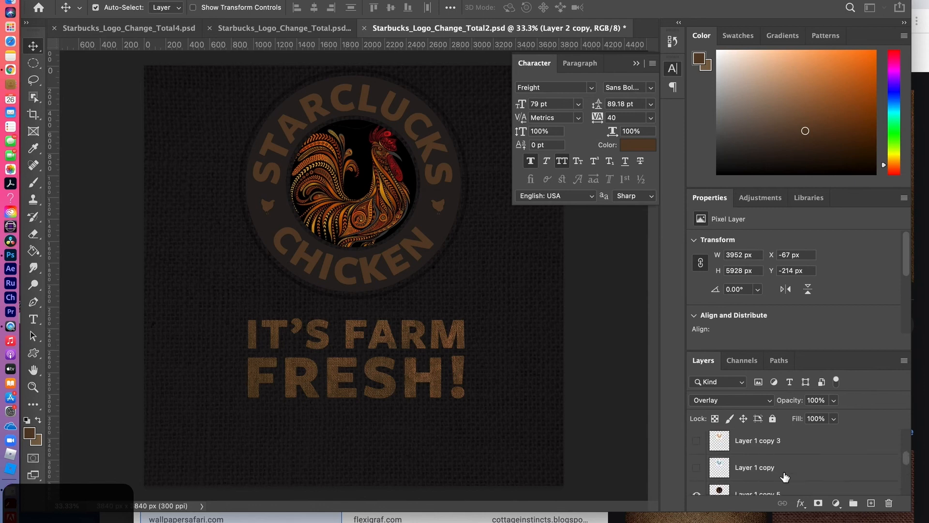
scroll(784, 477, "up", 5)
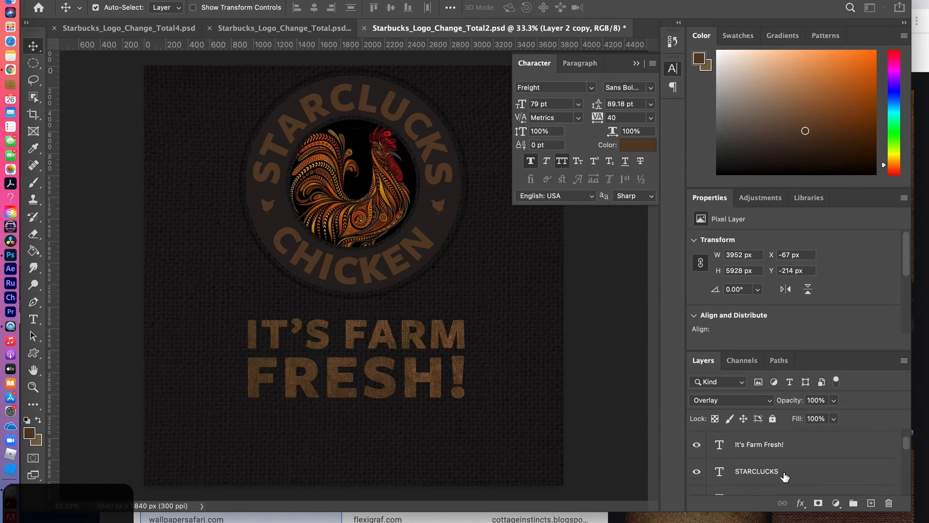
scroll(785, 477, "down", 2)
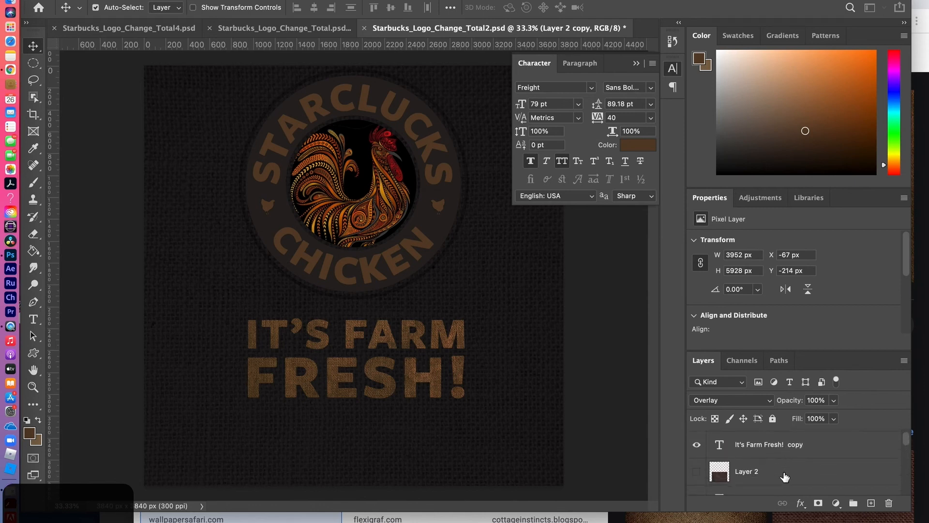
scroll(785, 477, "up", 2)
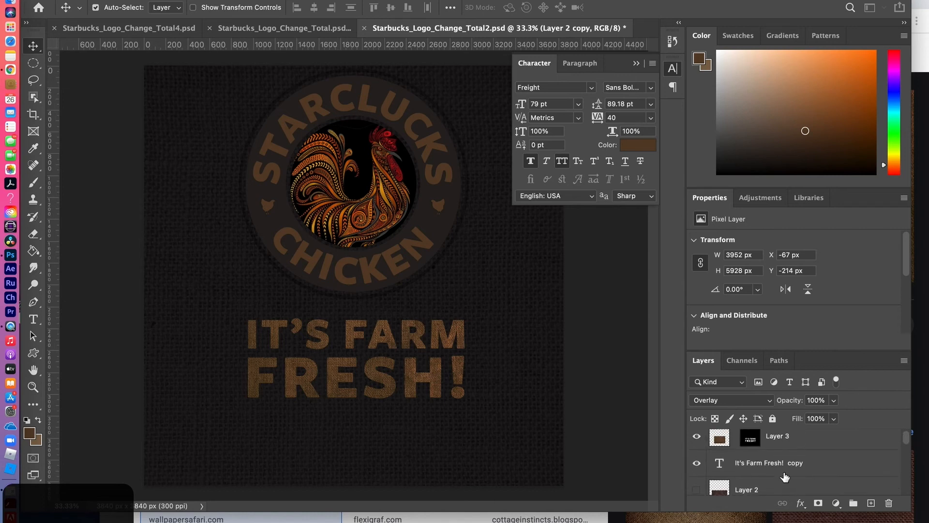
- Hide the masked burlap Layer 3 and the "It's Farm Fresh! copy" text layer in Starbucks_Logo_Change_Total2.psd
scroll(785, 477, "down", 2)
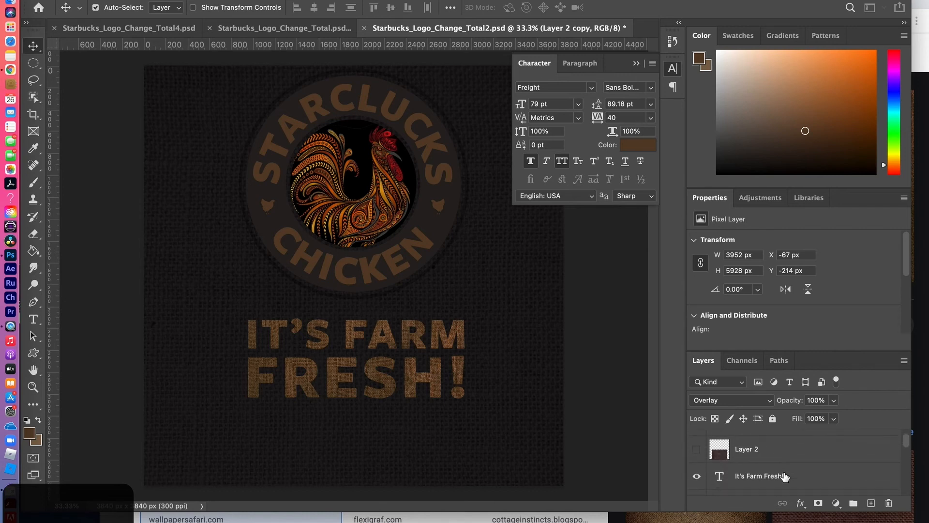
scroll(699, 451, "up", 2)
left_click(697, 443)
left_click(697, 469)
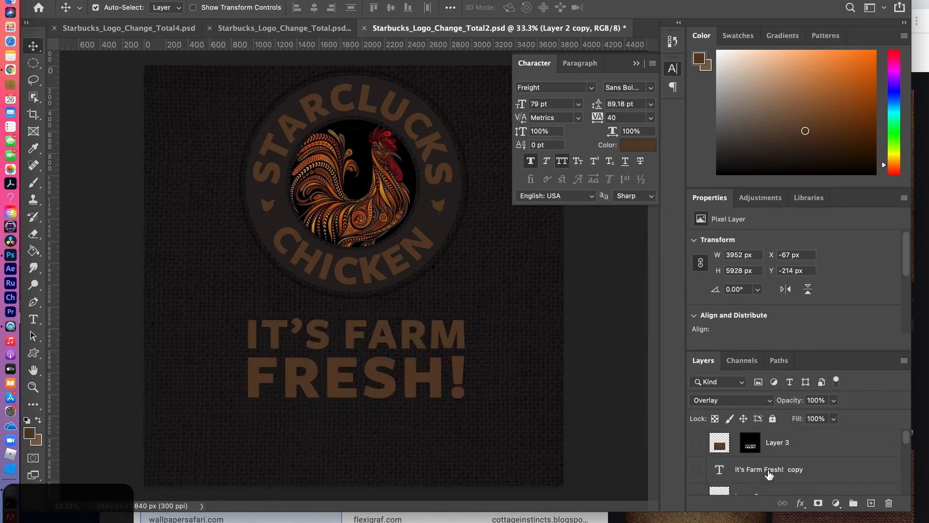
- Show the burlap image on Layer 2 and clip it to the "It's Farm Fresh!" text layer with a clipping mask
scroll(772, 473, "down", 2)
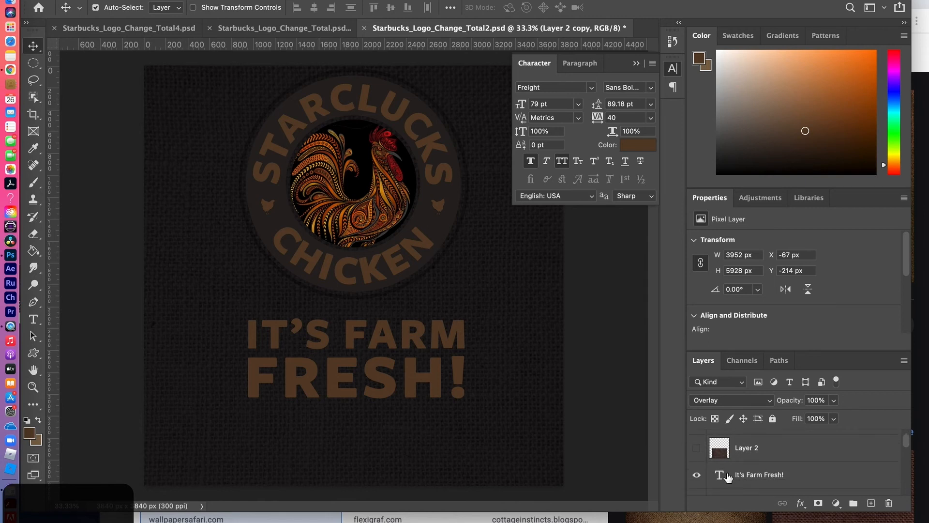
left_click(697, 448)
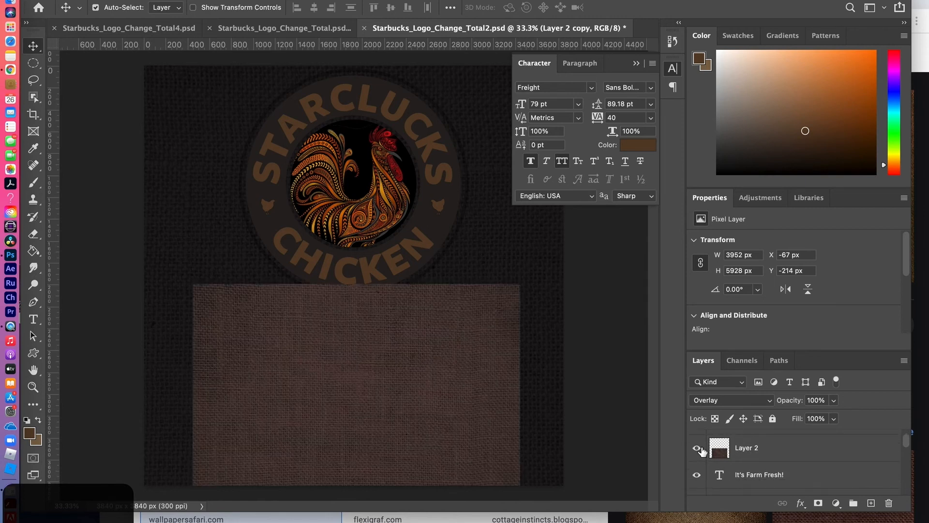
left_click(767, 453)
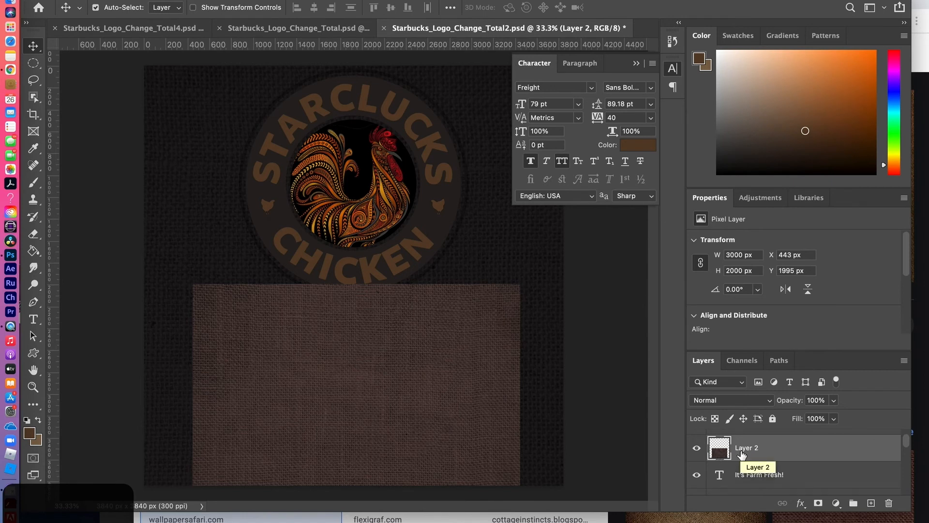
right_click(771, 449)
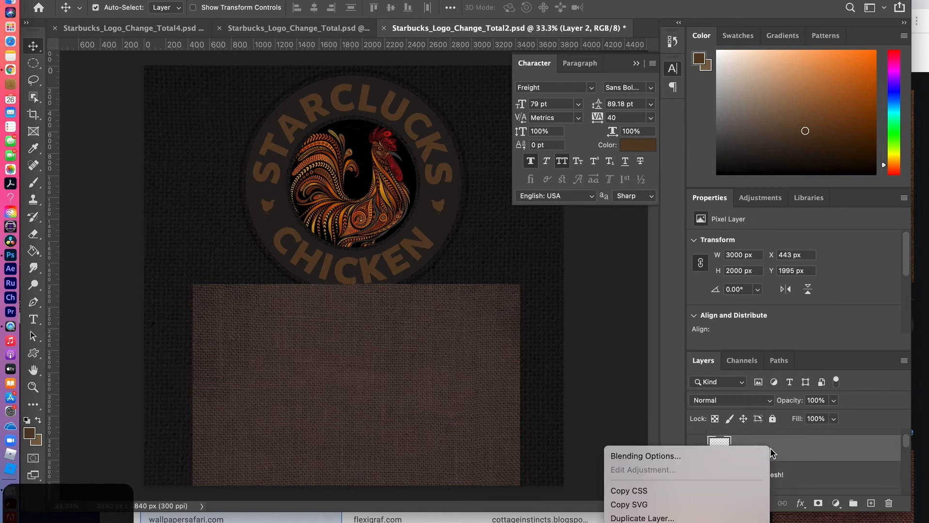
scroll(723, 495, "down", 8)
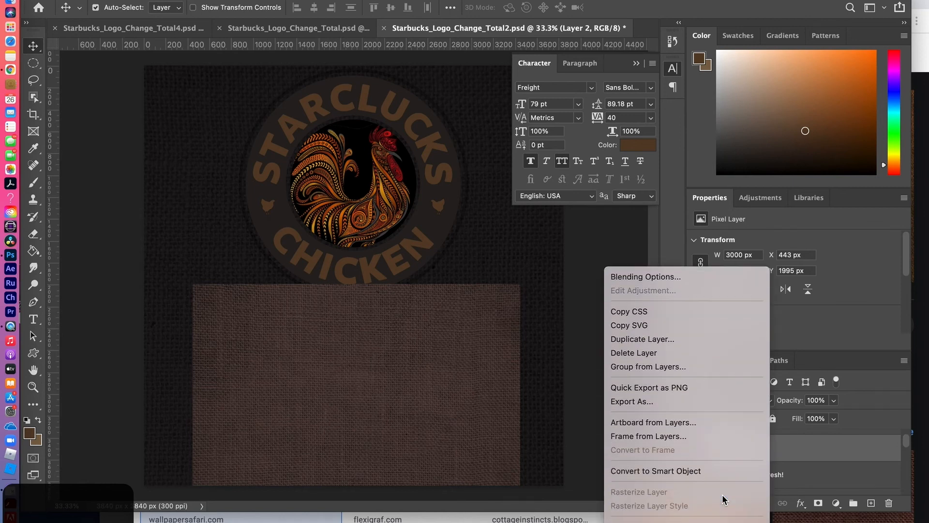
scroll(722, 499, "down", 8)
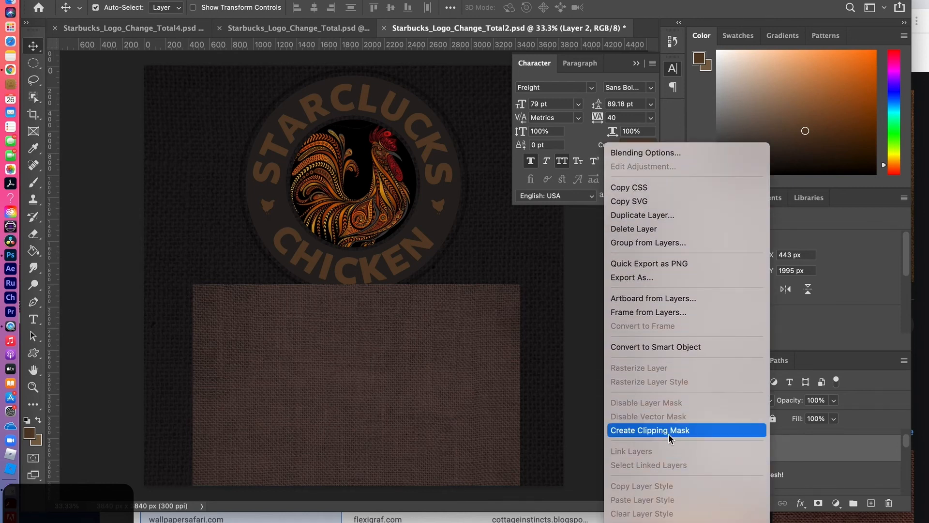
left_click(664, 430)
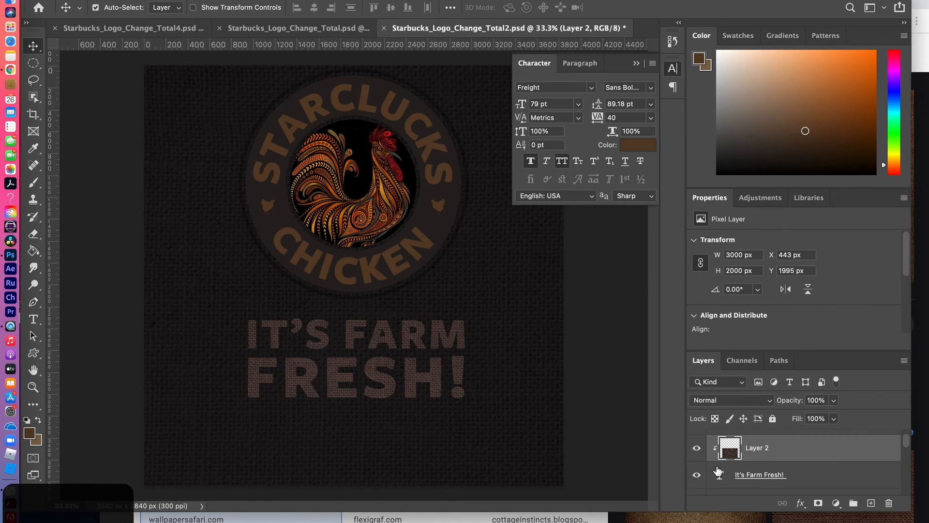
- Switch to Starbucks_Logo_Change_Total4.psd and toggle the slogan text layer's visibility to examine the masked burlap by itself
left_click(141, 33)
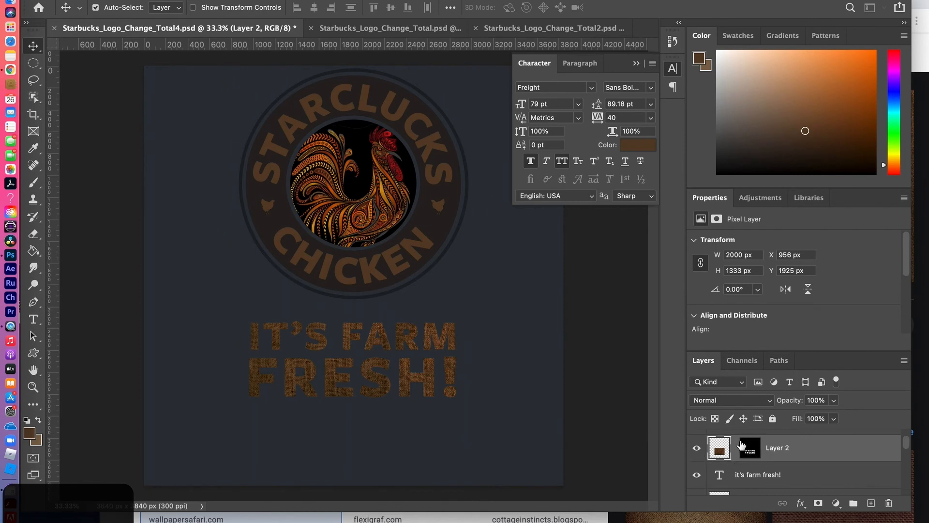
left_click(698, 475)
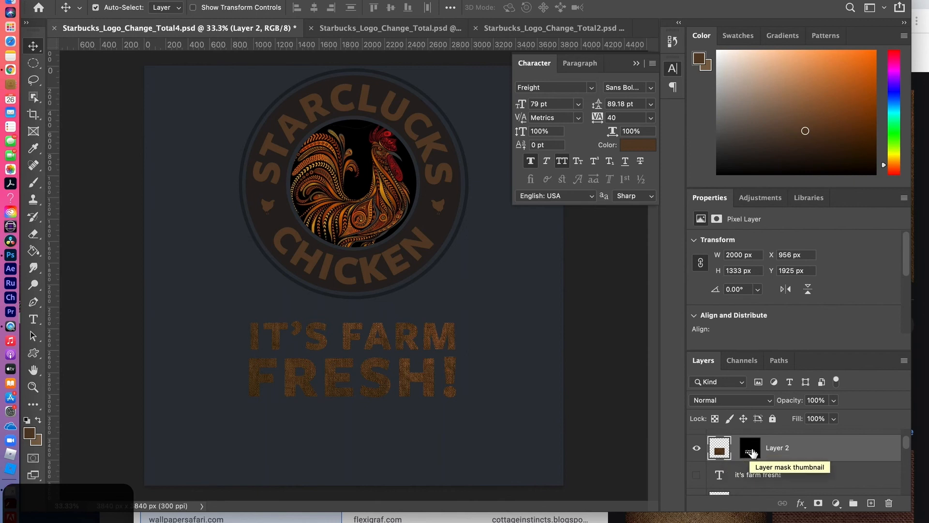
left_click(697, 476)
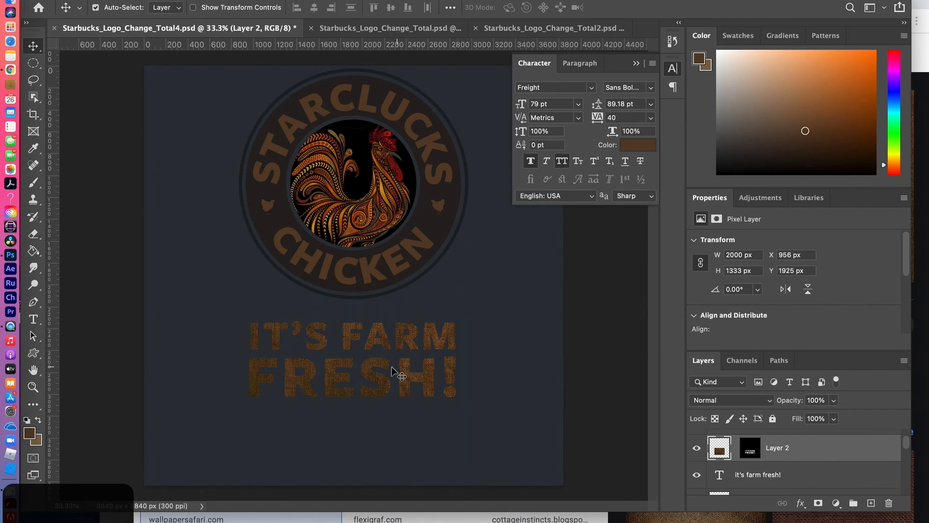
- In Starbucks_Logo_Change_Total2.psd, shift the clipped burlap slightly within the slogan and select the "It's Farm Fresh!" text layer
left_click(524, 30)
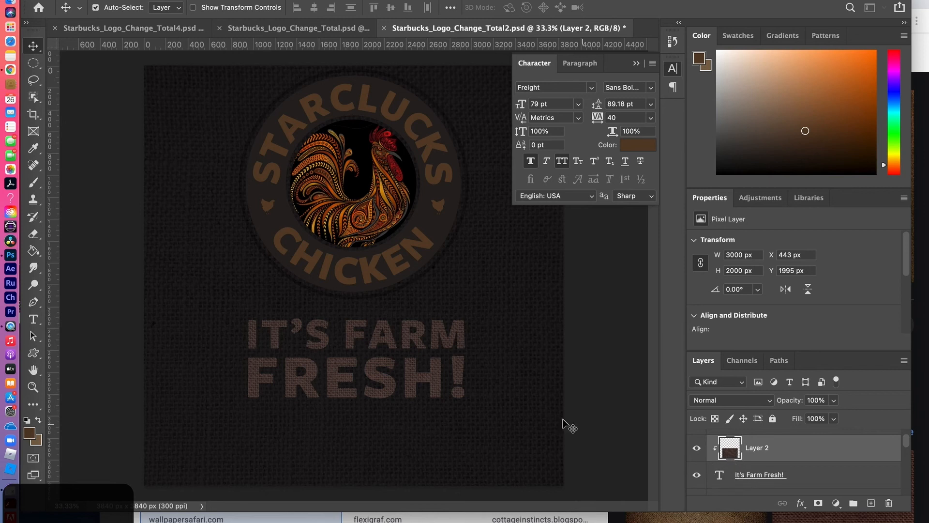
mouse_move(397, 370)
left_mouse_down()
mouse_move(359, 377)
mouse_move(394, 377)
left_mouse_up()
left_click(750, 476)
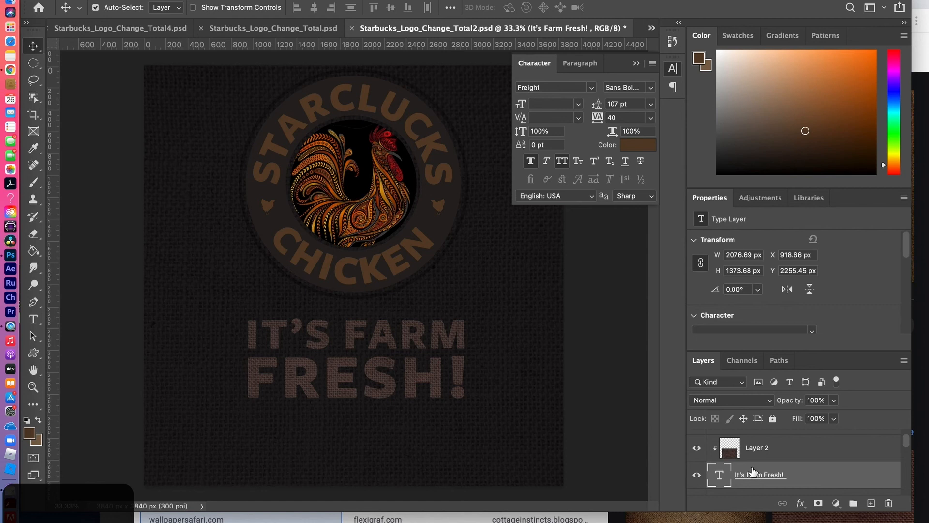
- After comparing with Total4, hide the clipped Layer 2 and its slogan text in Starbucks_Logo_Change_Total2.psd and show masked Layer 3 instead
left_click(136, 29)
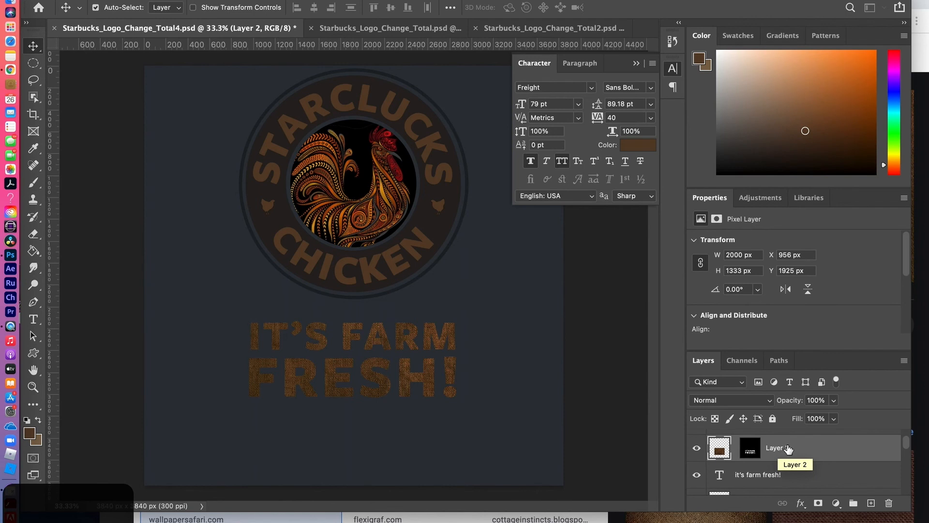
left_click(520, 32)
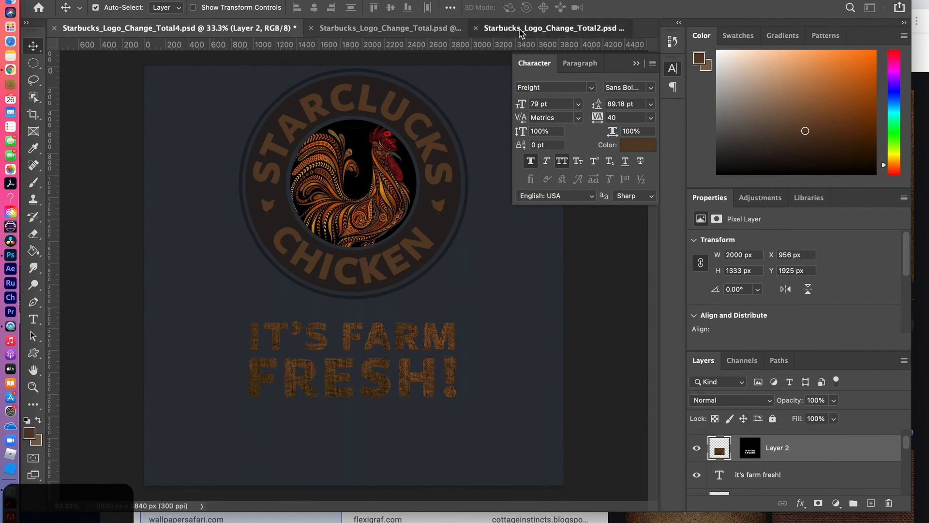
left_click(696, 450)
left_click(696, 475)
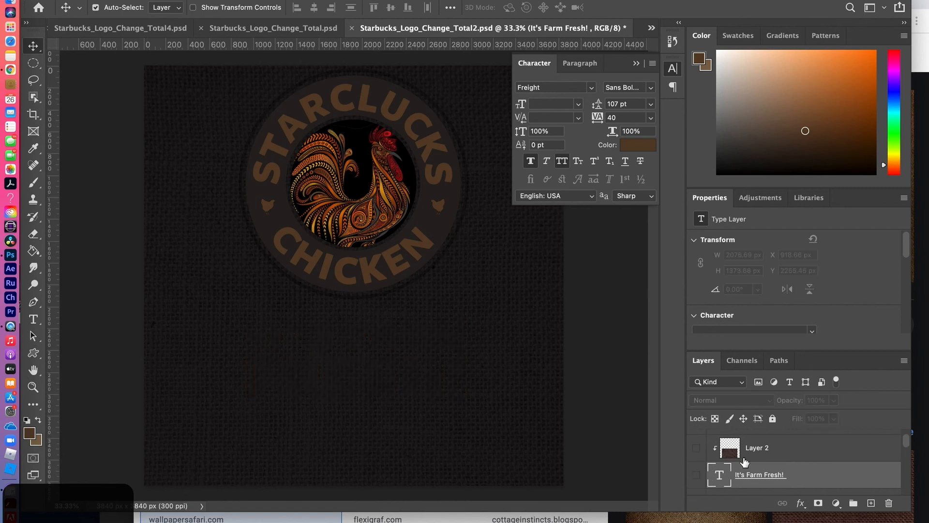
scroll(744, 462, "up", 2)
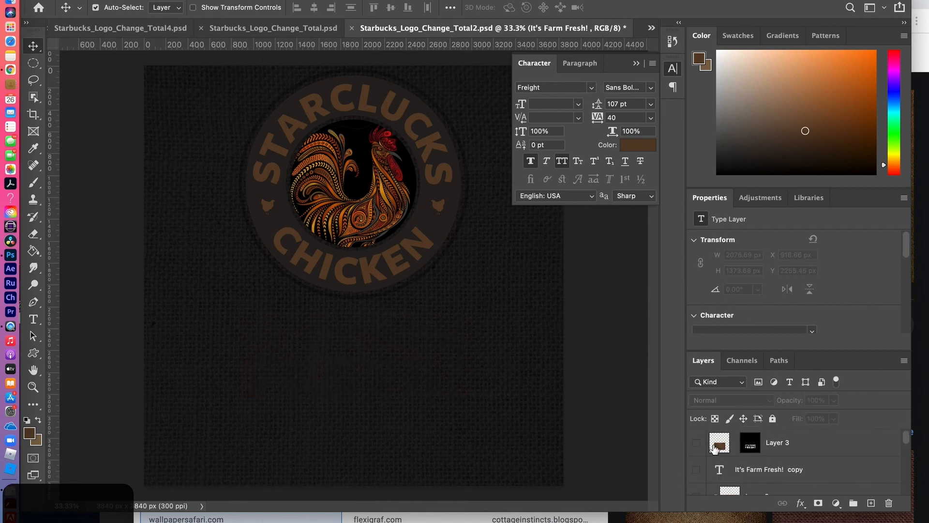
left_click(697, 443)
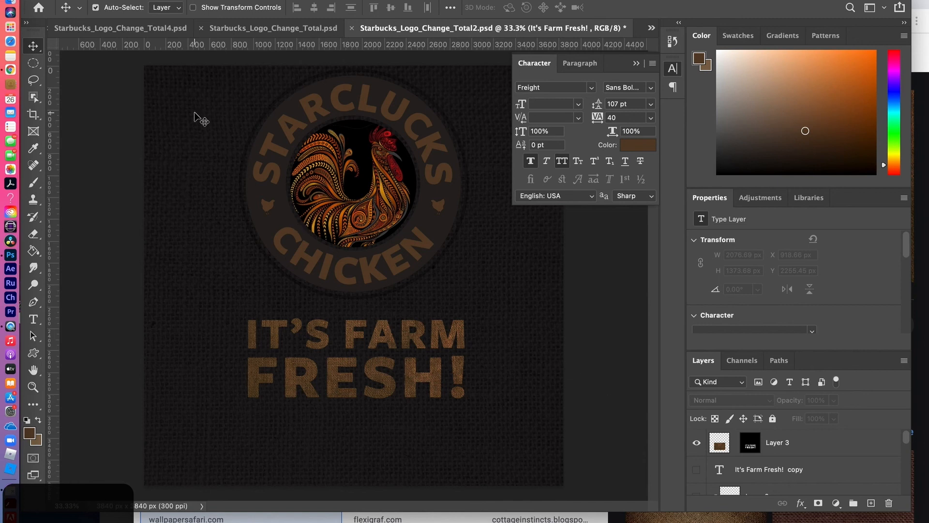
- Examine the lower layers of Total4 and Total2 in turn, finishing with Total2's burlap layer "Layer 2 copy" above the Background selected
left_click(120, 28)
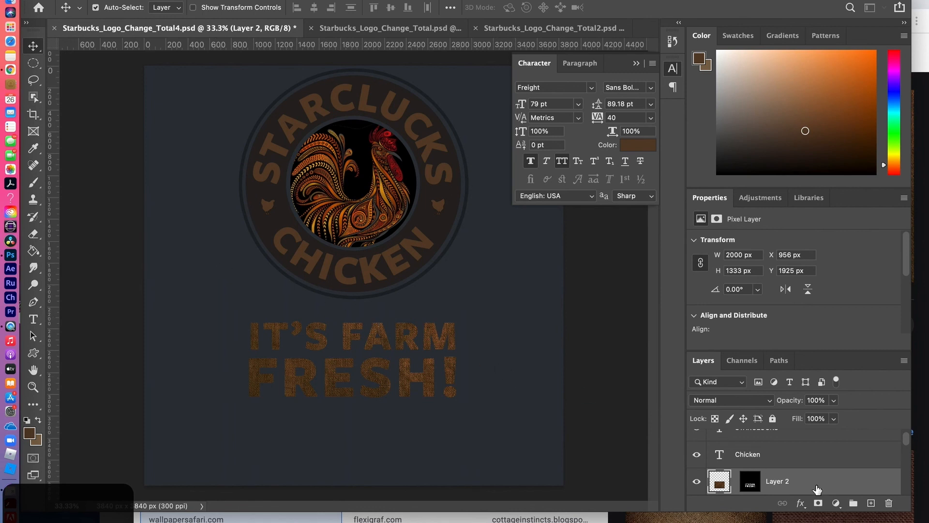
scroll(817, 489, "down", 5)
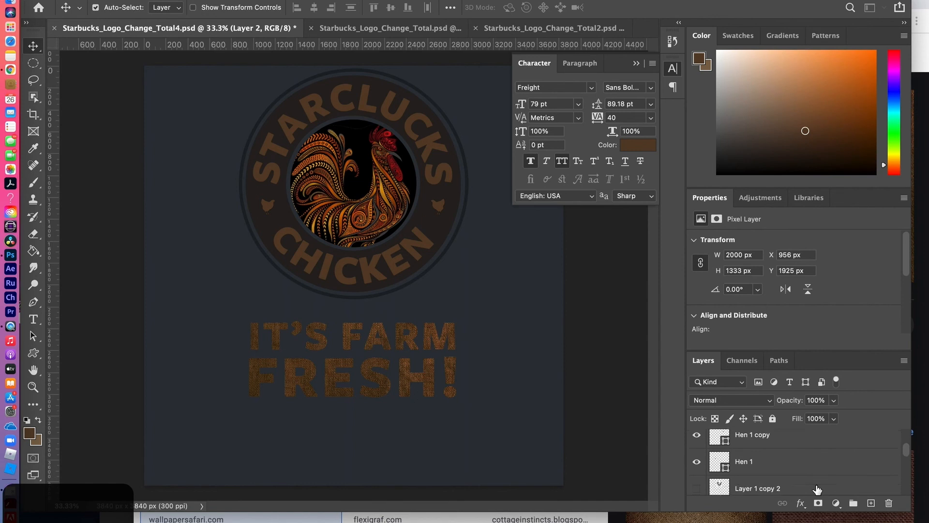
scroll(817, 489, "down", 8)
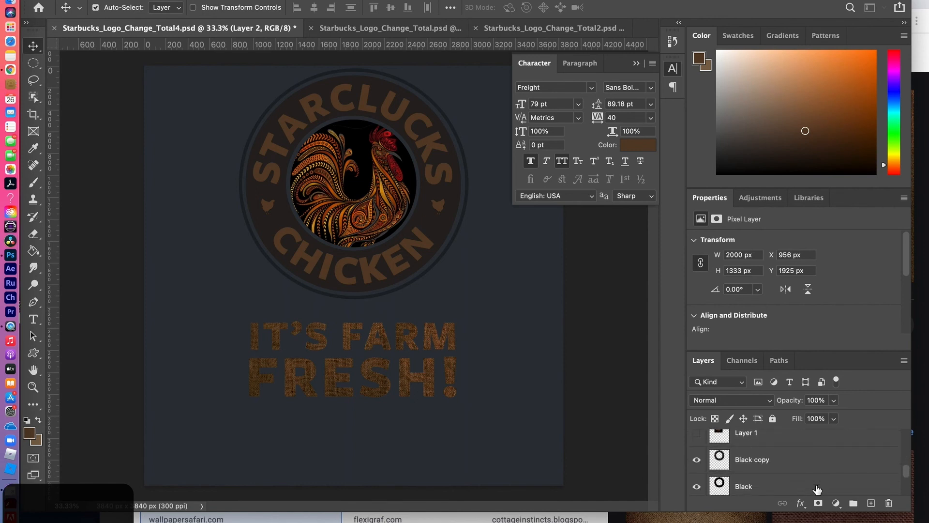
scroll(817, 489, "down", 6)
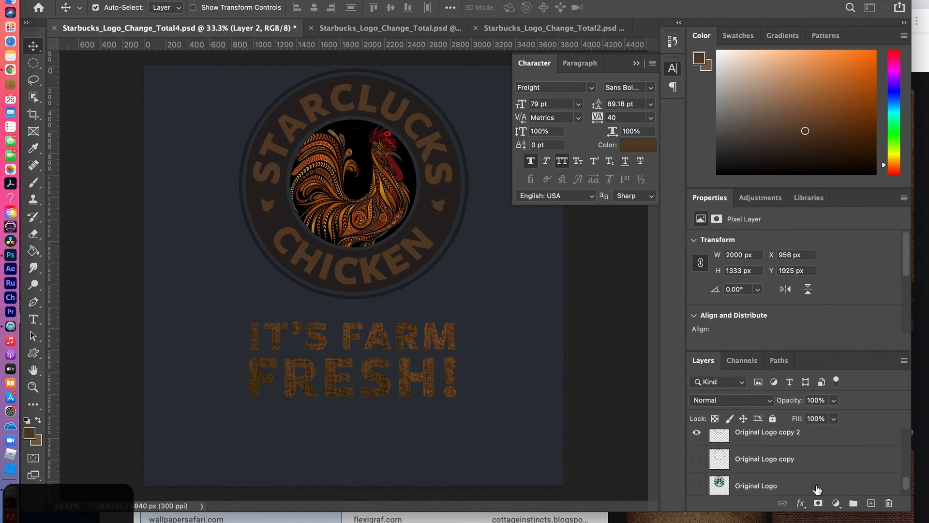
left_click(534, 30)
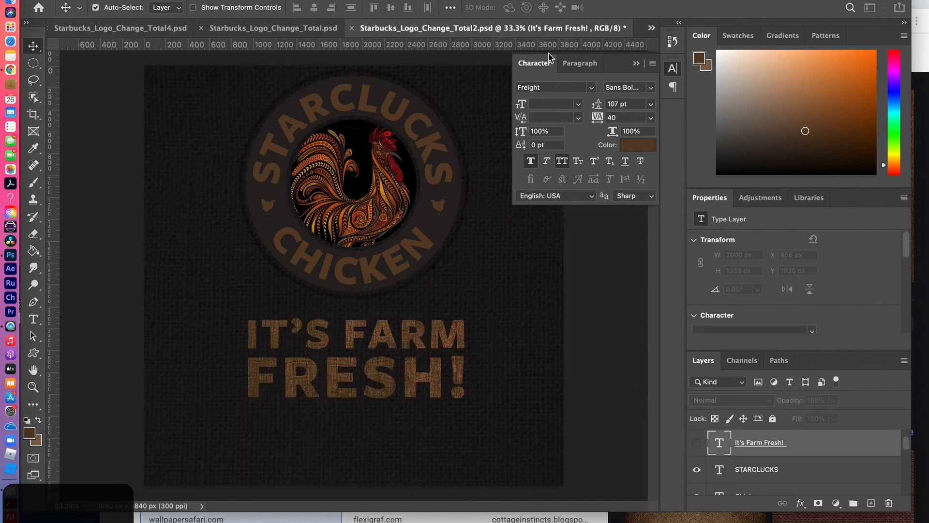
scroll(799, 476, "down", 10)
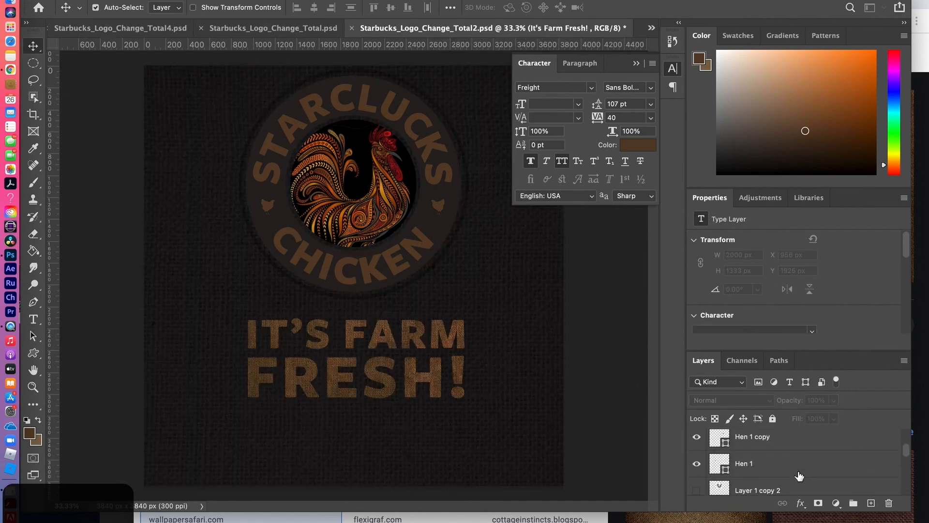
scroll(799, 476, "down", 2)
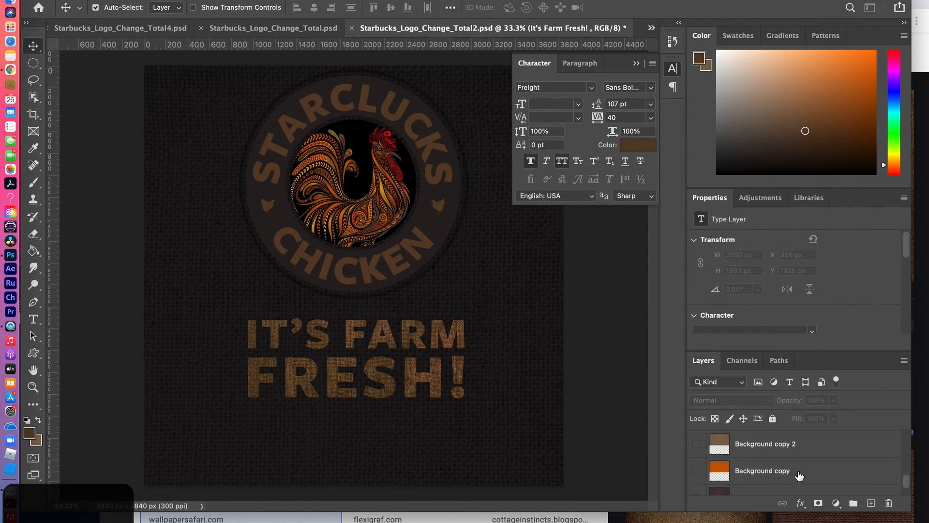
scroll(799, 476, "down", 5)
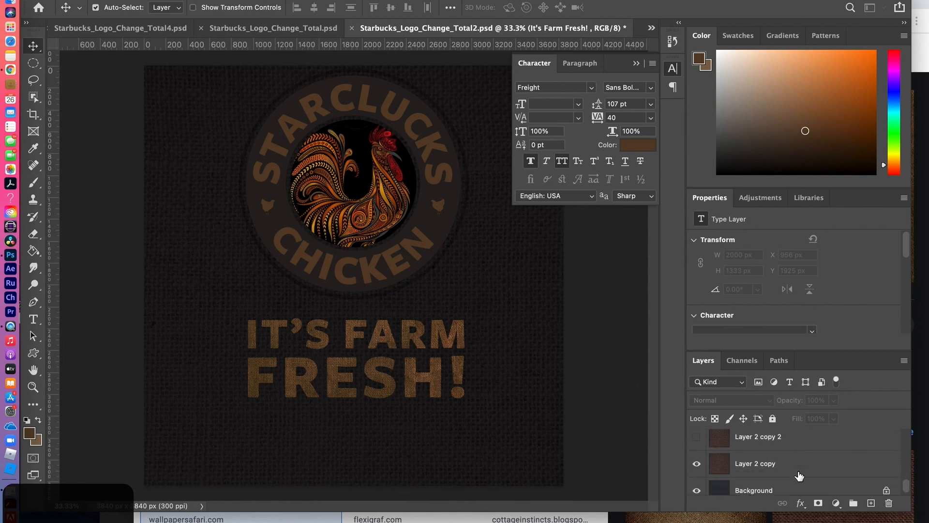
left_click(746, 466)
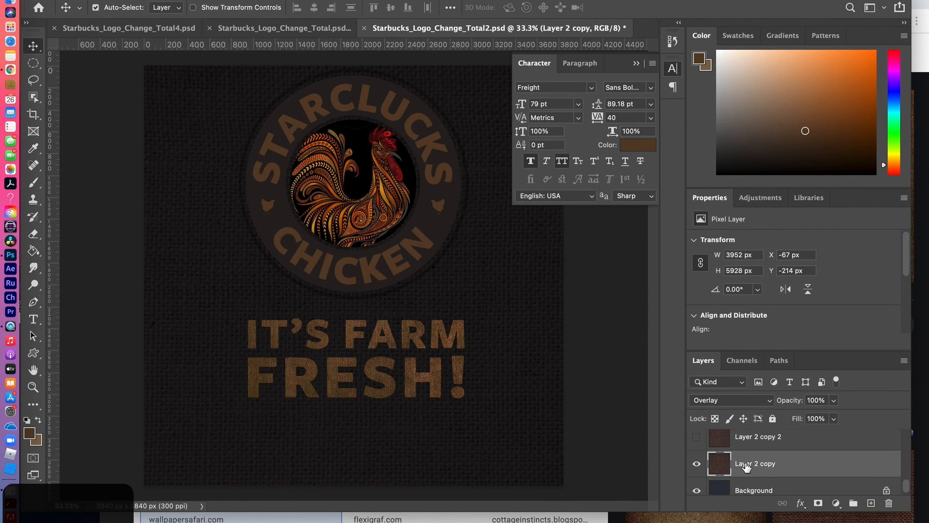
- Show "Layer 2 copy 2" temporarily to examine the background burlap in Normal blending mode, and hide it again
left_click(696, 438)
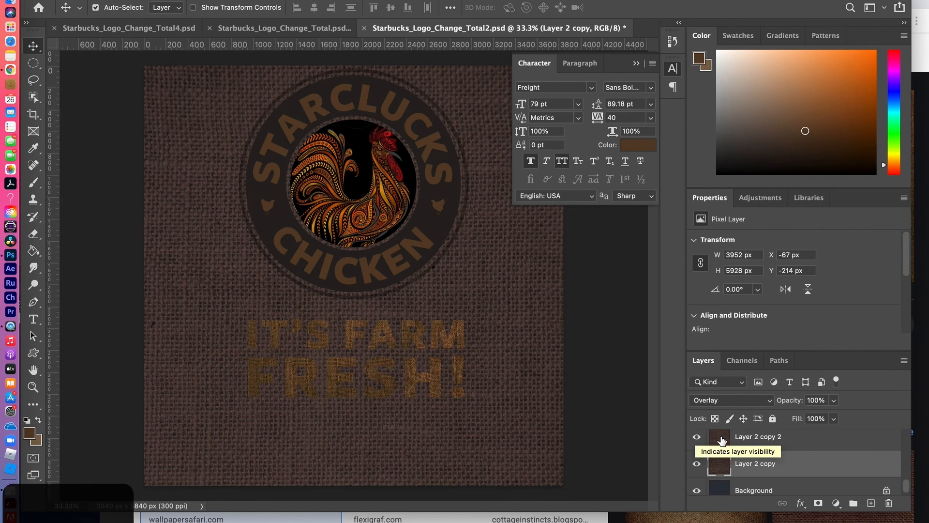
left_click(754, 438)
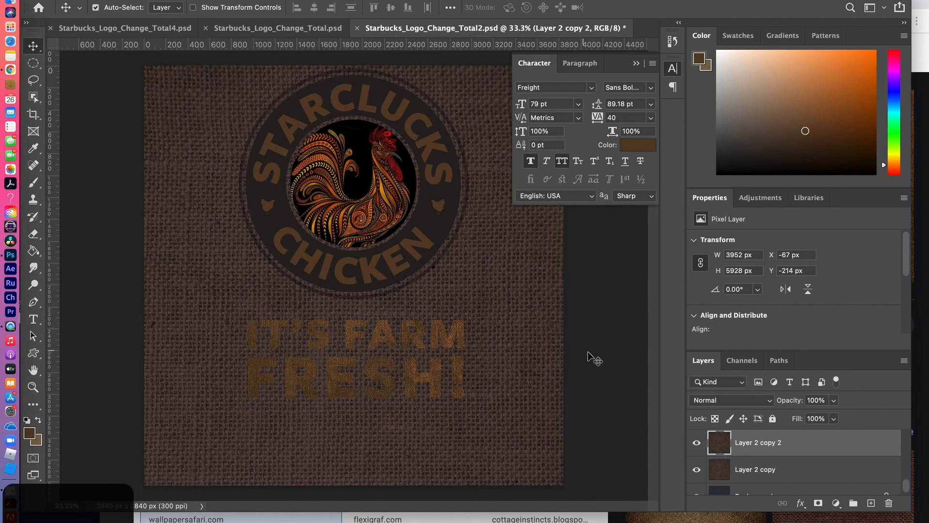
scroll(750, 479, "down", 1)
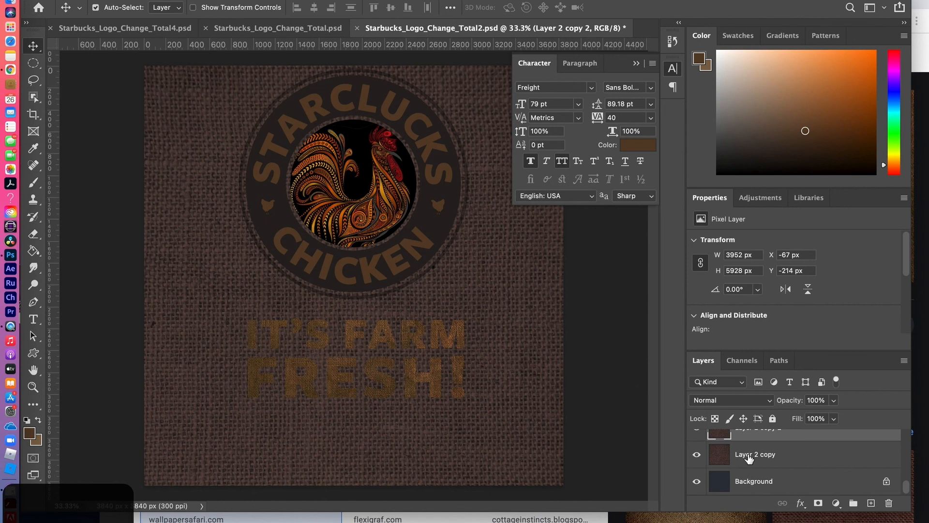
scroll(748, 455, "up", 1)
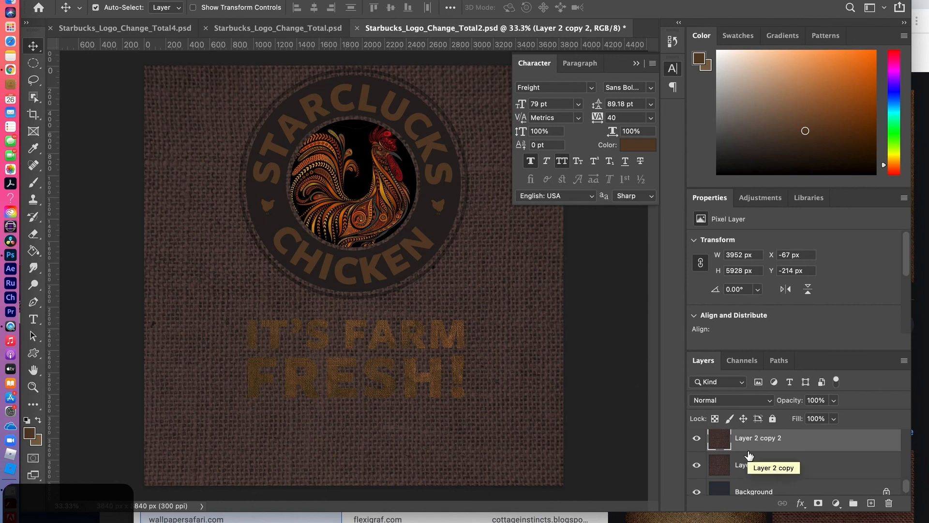
left_click(696, 448)
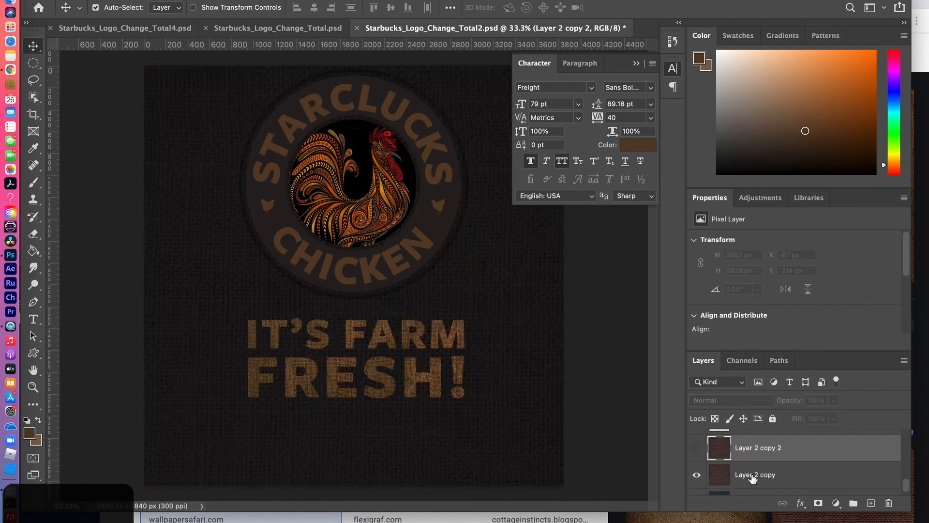
- Select "Layer 2 copy" above the Background, keep its Overlay blending mode, and rename the layer Burlap
left_click(737, 476)
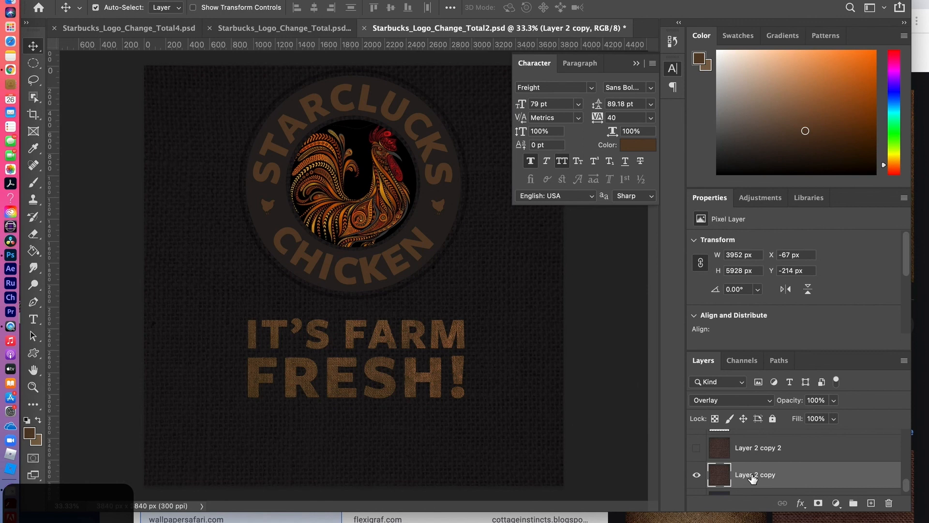
left_click(768, 403)
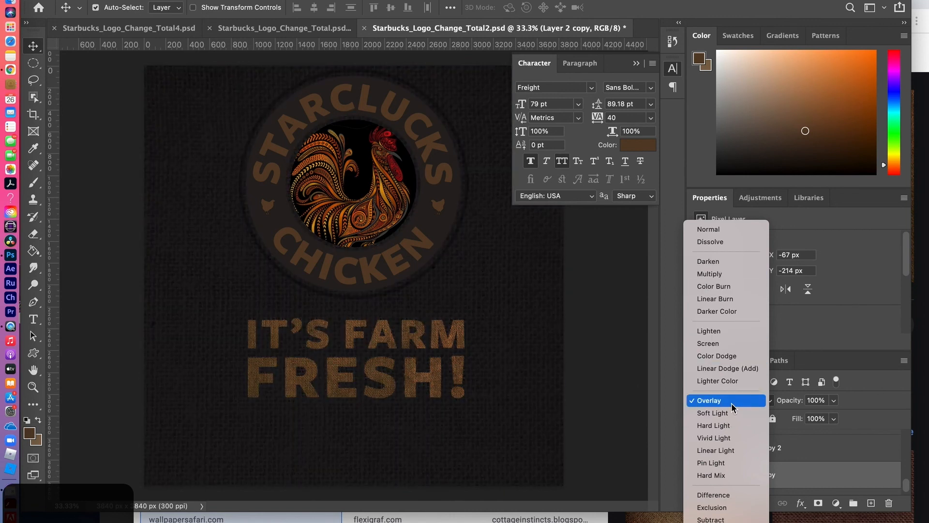
left_click(731, 404)
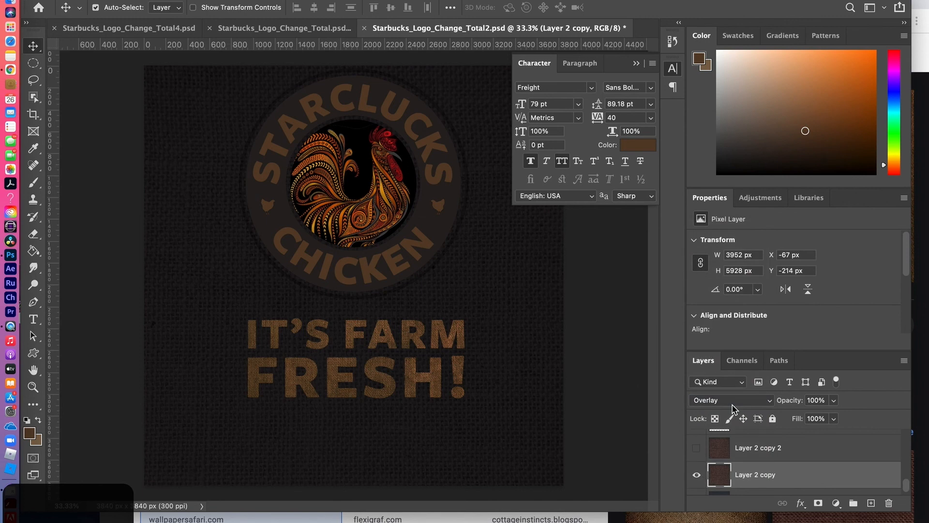
double_click(750, 474)
type("Burlap")
key("Return")
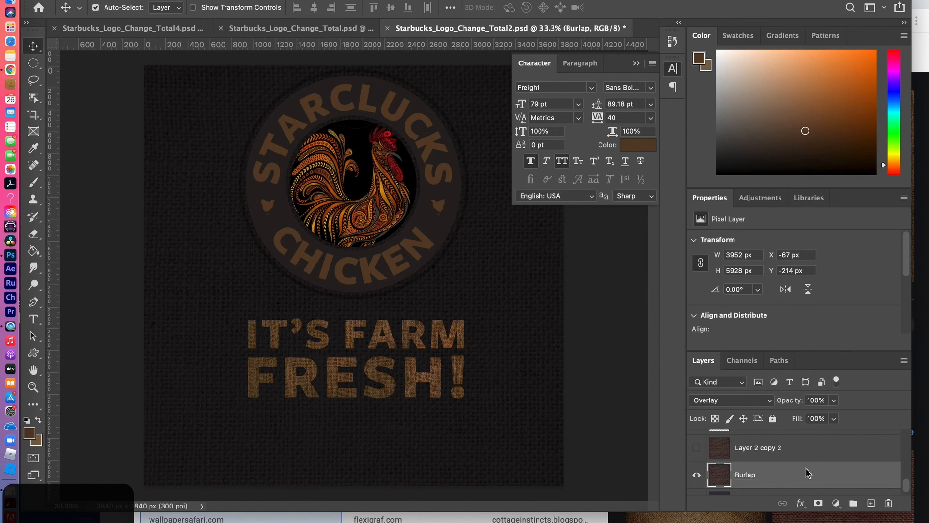
scroll(807, 472, "down", 1)
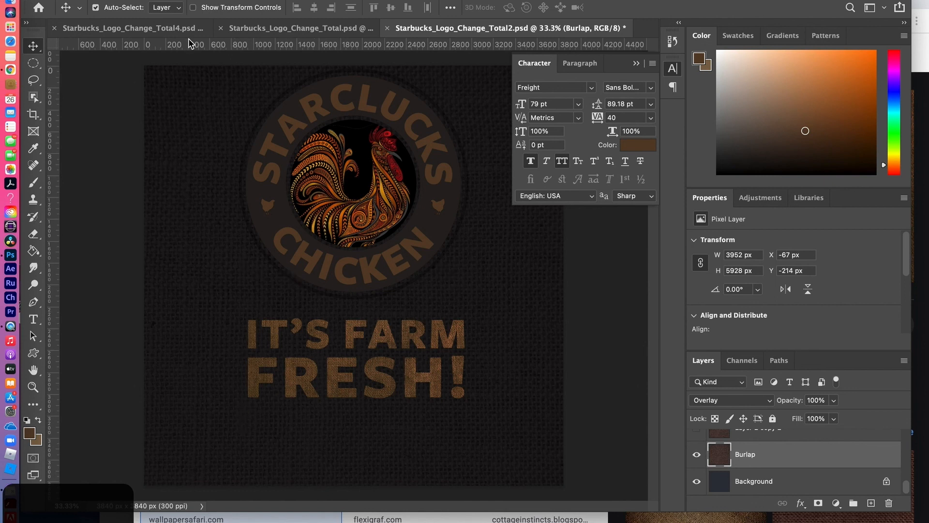
left_click(156, 0)
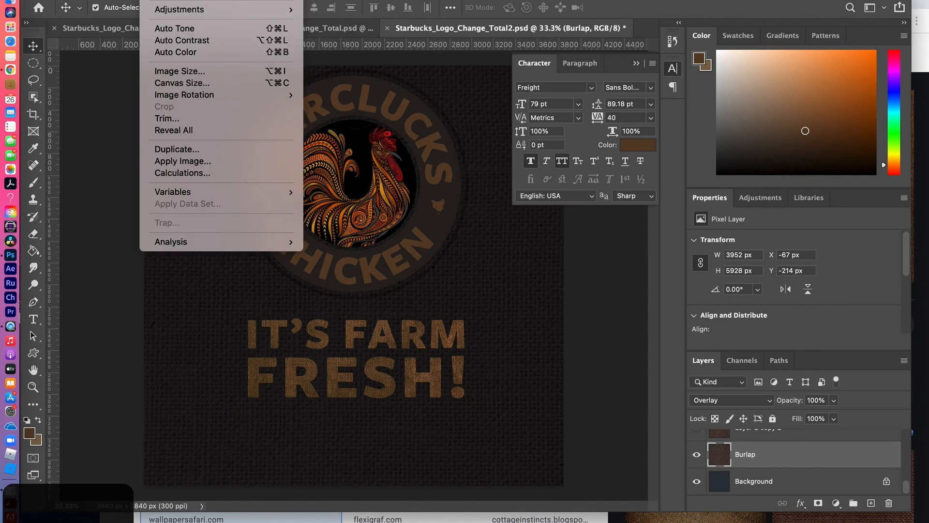
key("Escape")
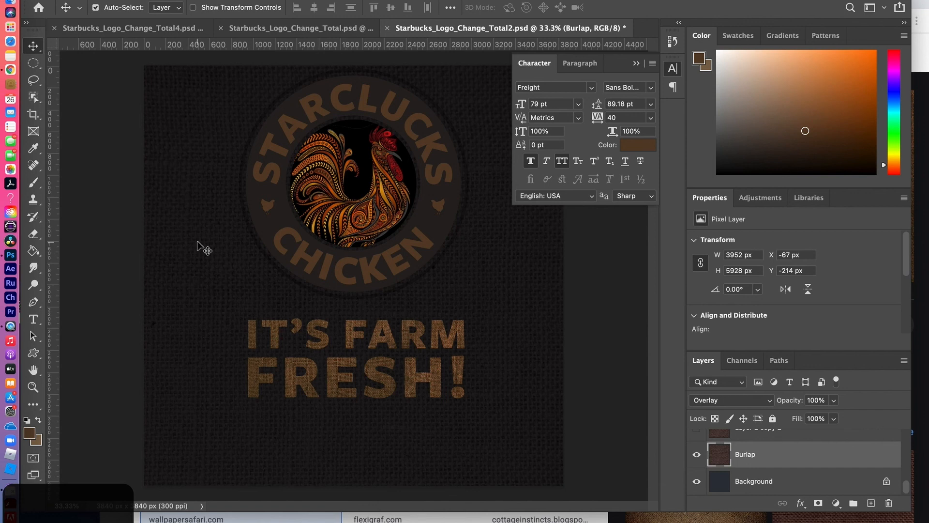
- Switch from Photoshop to the "dark brown burlap" image results in Google Chrome and start switching to another open application
key("super+Tab")
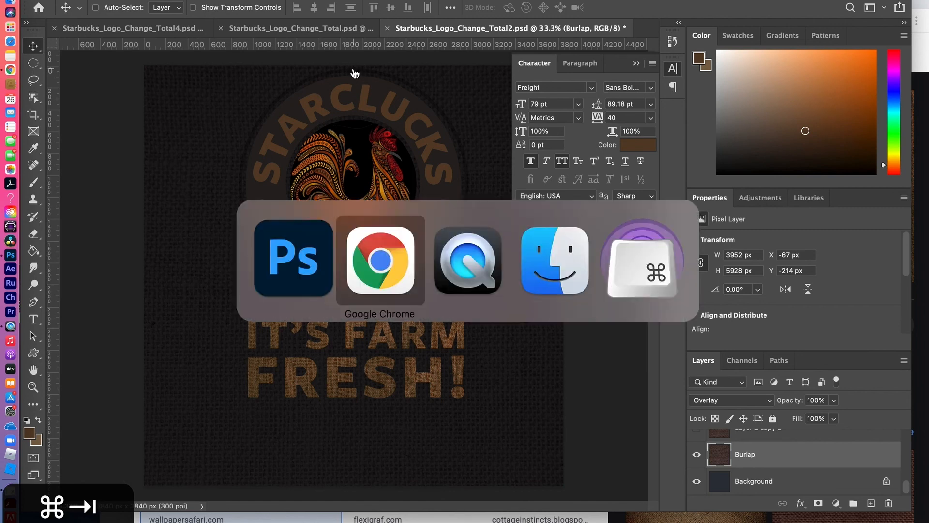
key("super+Tab")
key("super+Tab")
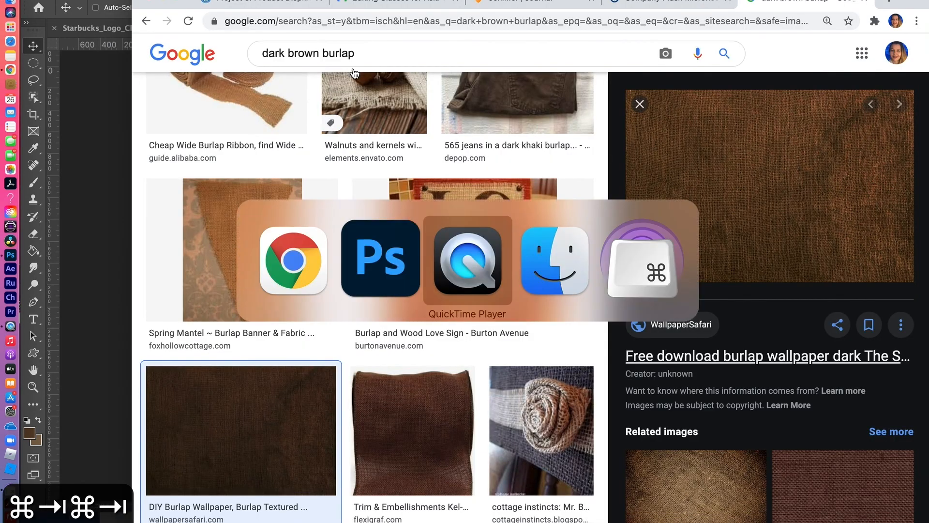